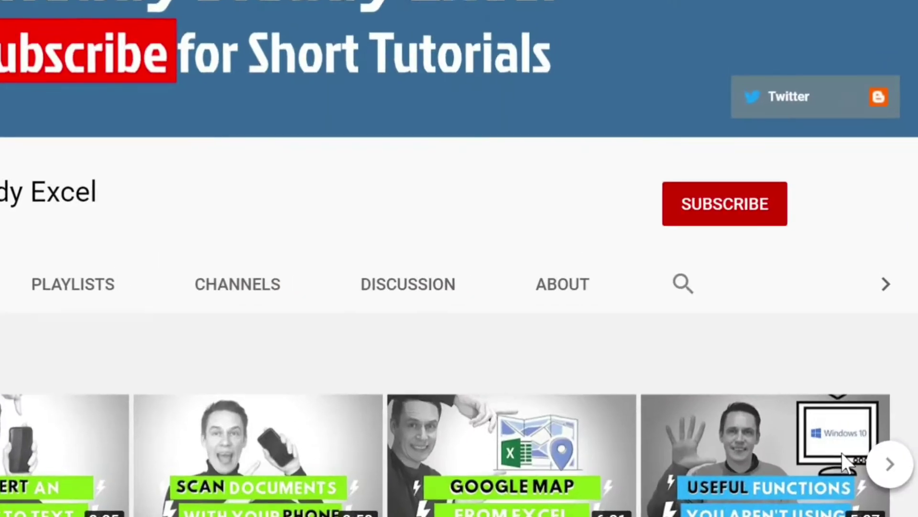
Subscribe to the tutorial's YouTube channel and turn on All notifications with the bell.
{"action": "left_click", "coordinate": [731, 210]}
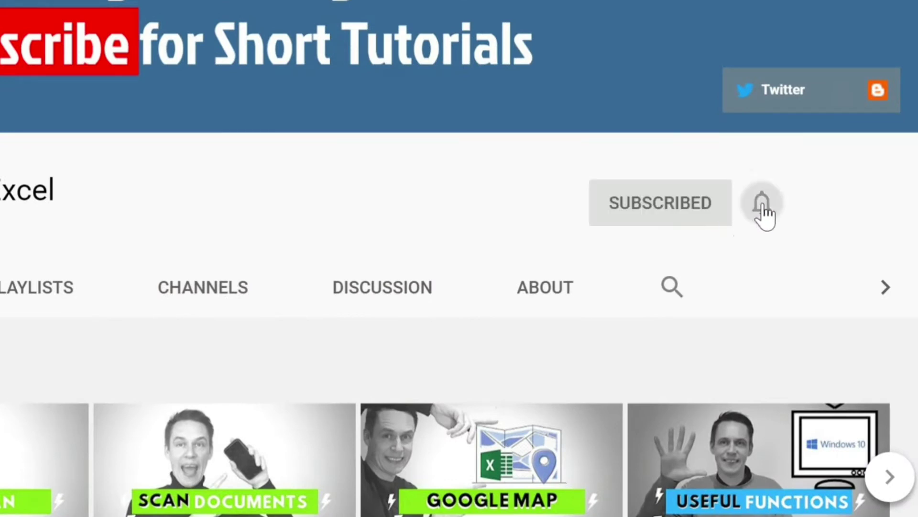
{"action": "left_click", "coordinate": [761, 206]}
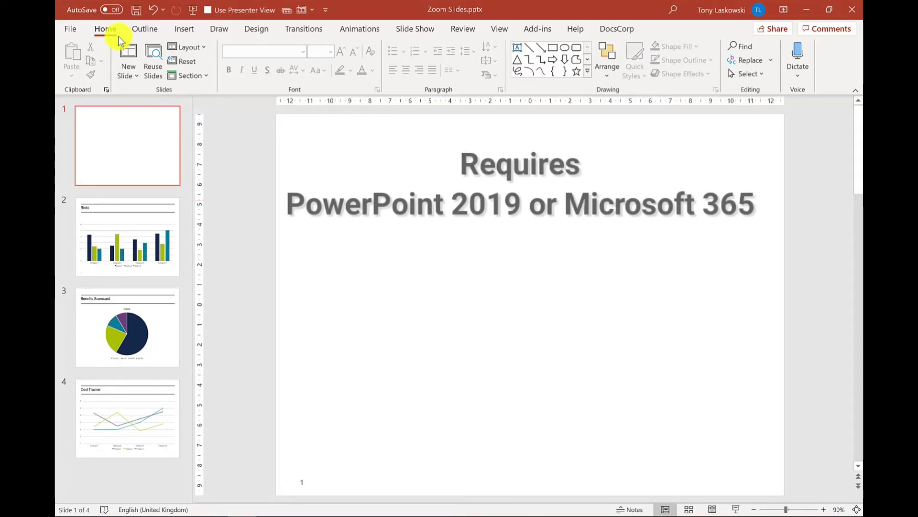
Insert a Slide Zoom of Slides 2, 3 and 4 onto the blank first slide.
{"action": "left_click", "coordinate": [187, 30]}
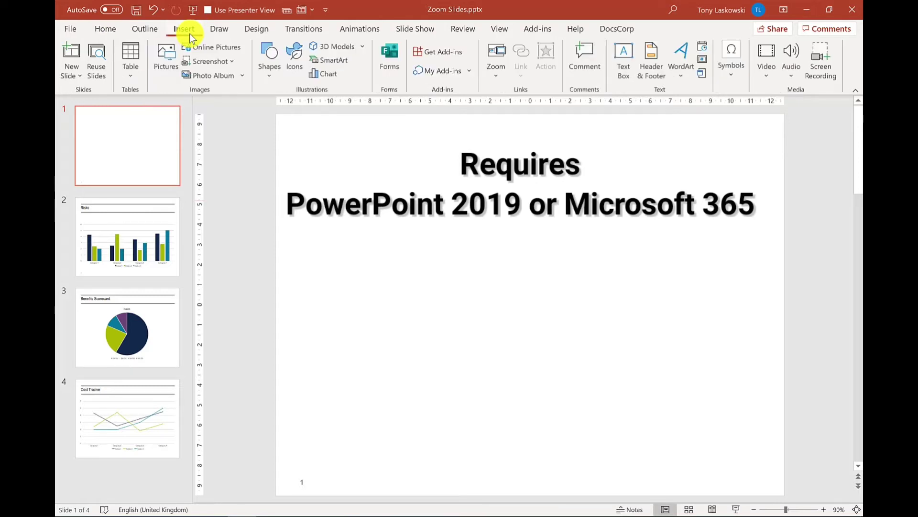
{"action": "left_click", "coordinate": [495, 78]}
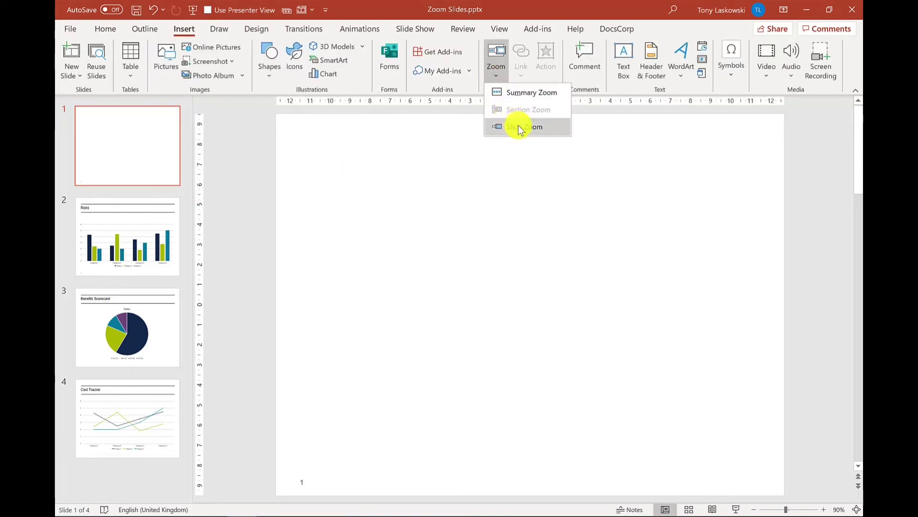
{"action": "left_click", "coordinate": [545, 127]}
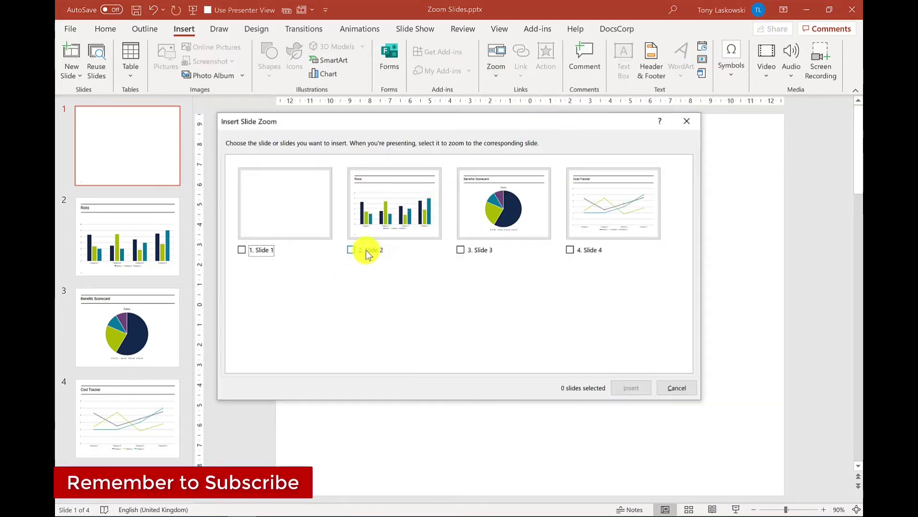
{"action": "left_click", "coordinate": [368, 252]}
{"action": "left_click", "coordinate": [460, 249]}
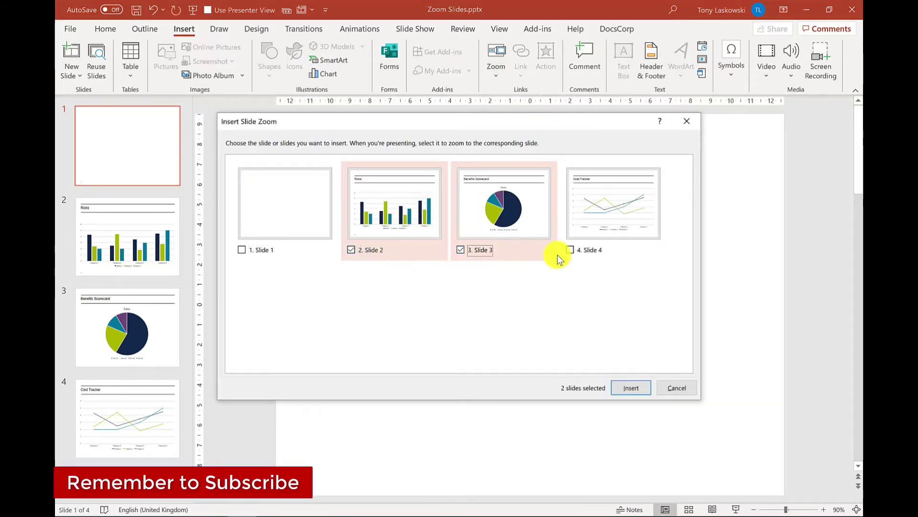
{"action": "left_click", "coordinate": [569, 249]}
{"action": "left_click", "coordinate": [640, 388]}
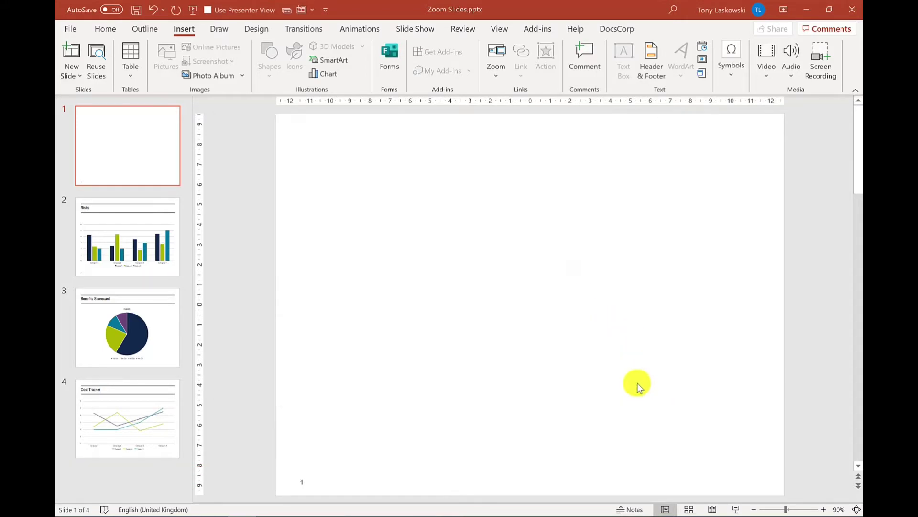
Move the zooms apart: Cost Tracker upper right, Benefits Scorecard bottom, Risks upper left.
{"action": "left_click", "coordinate": [620, 274]}
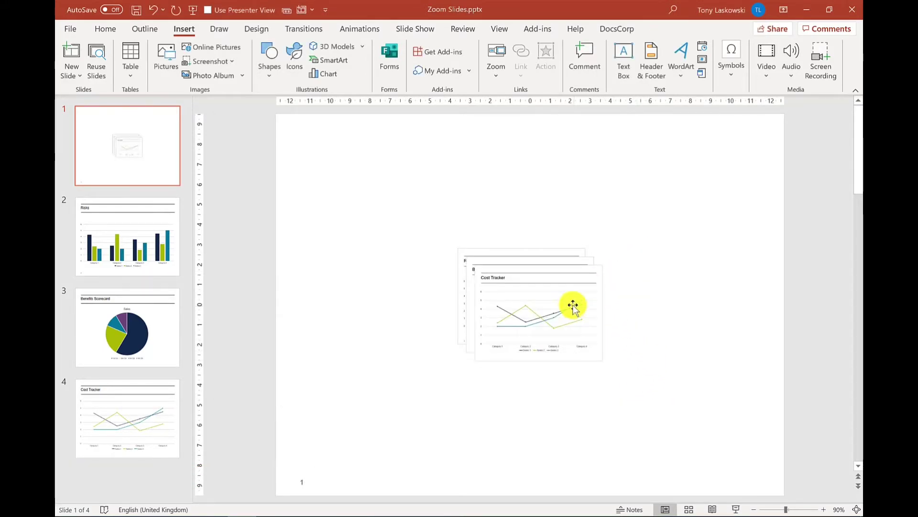
{"action": "left_click_drag", "start_coordinate": [558, 306], "coordinate": [711, 169]}
{"action": "left_click_drag", "start_coordinate": [527, 298], "coordinate": [526, 391]}
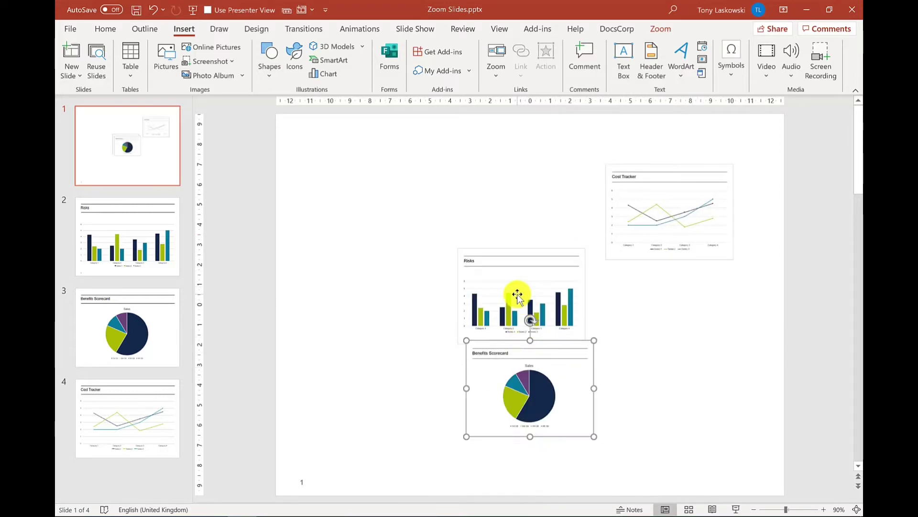
{"action": "left_click_drag", "start_coordinate": [518, 294], "coordinate": [406, 225]}
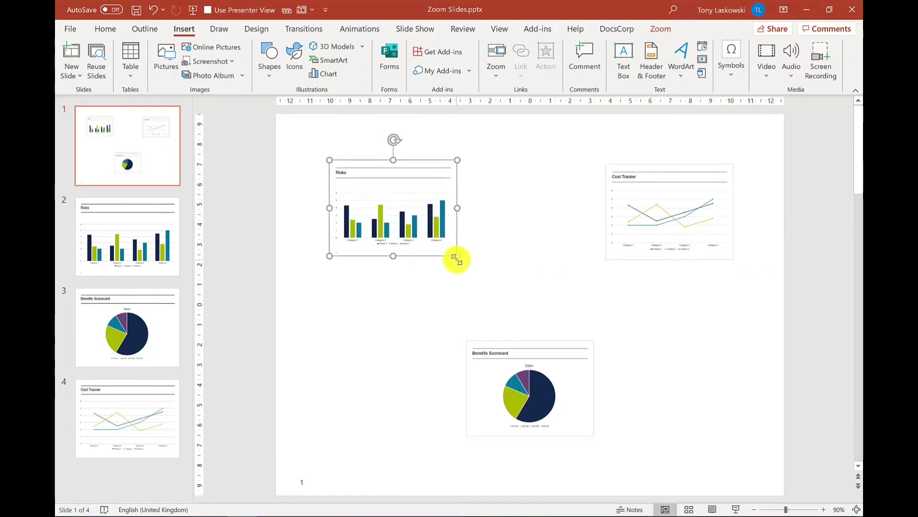
Enlarge the Risks, Cost Tracker and Benefits Scorecard zooms, tilting Cost Tracker at an angle.
{"action": "left_click_drag", "start_coordinate": [455, 252], "coordinate": [531, 301]}
{"action": "left_click", "coordinate": [622, 249]}
{"action": "left_click_drag", "start_coordinate": [606, 260], "coordinate": [568, 289]}
{"action": "left_click_drag", "start_coordinate": [652, 143], "coordinate": [691, 164]}
{"action": "left_click", "coordinate": [536, 405]}
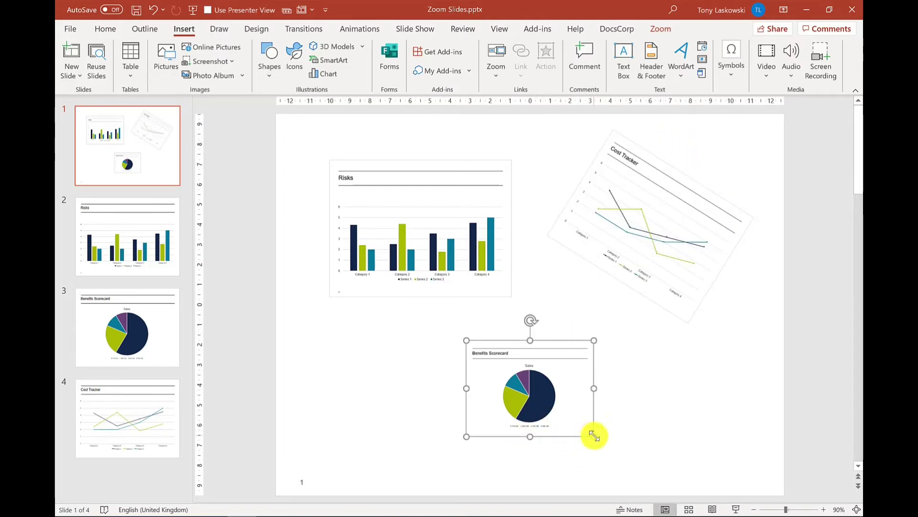
{"action": "left_click_drag", "start_coordinate": [595, 436], "coordinate": [622, 456]}
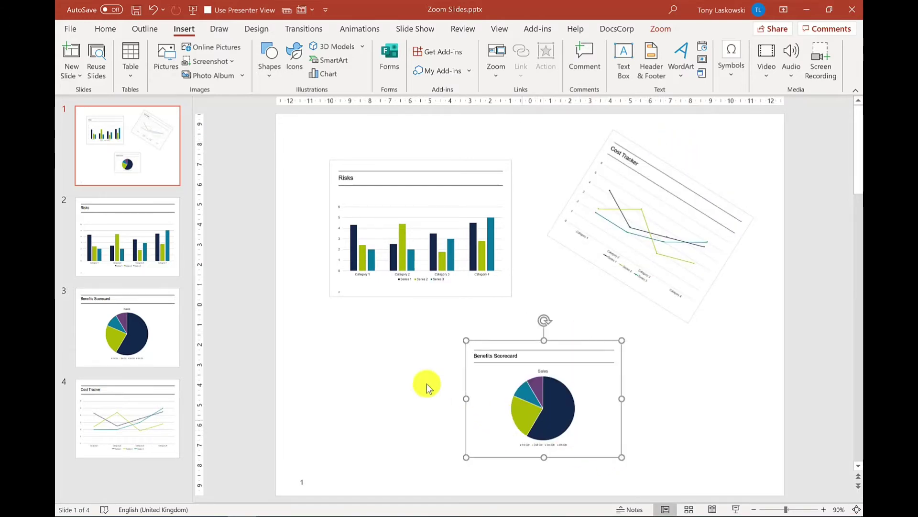
{"action": "left_click", "coordinate": [380, 343]}
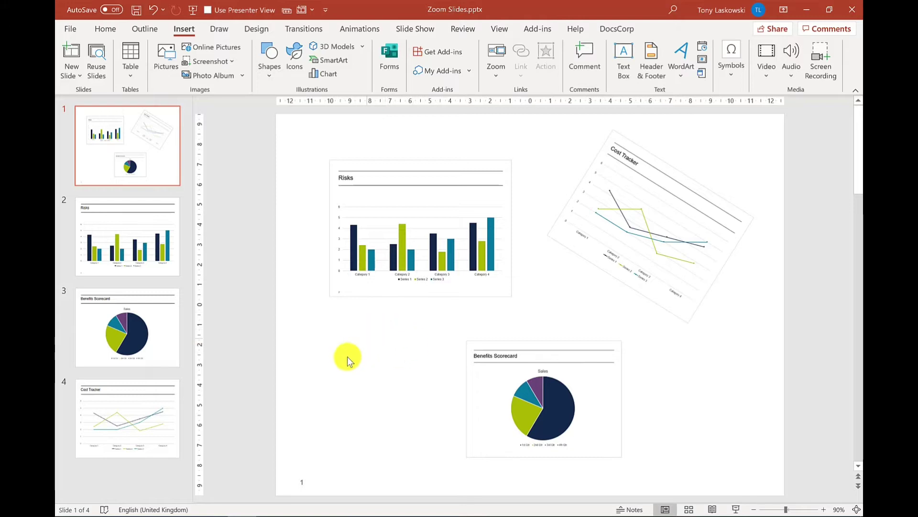
Change slide 3's Sales pie chart to a Clustered Column chart, then go back to slide 1.
{"action": "left_click", "coordinate": [166, 328]}
{"action": "left_click", "coordinate": [598, 287]}
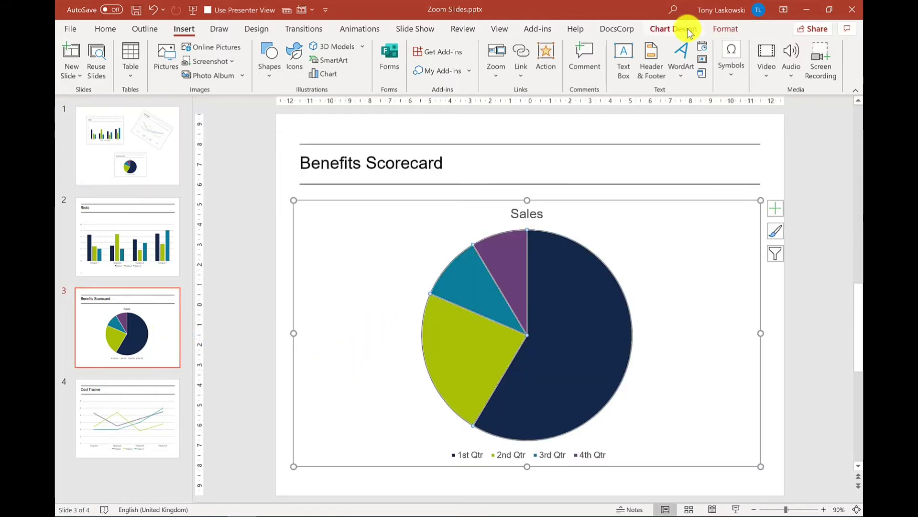
{"action": "left_click", "coordinate": [674, 28]}
{"action": "left_click", "coordinate": [750, 63]}
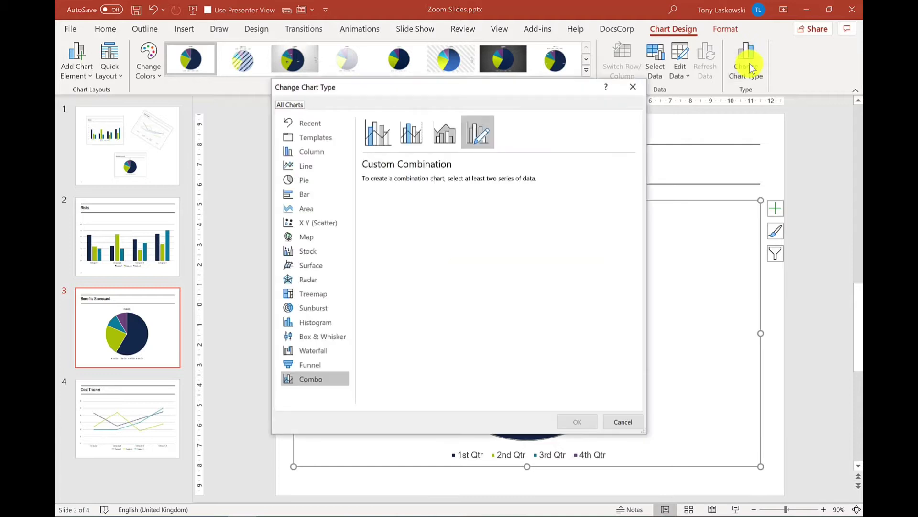
{"action": "left_click", "coordinate": [326, 153]}
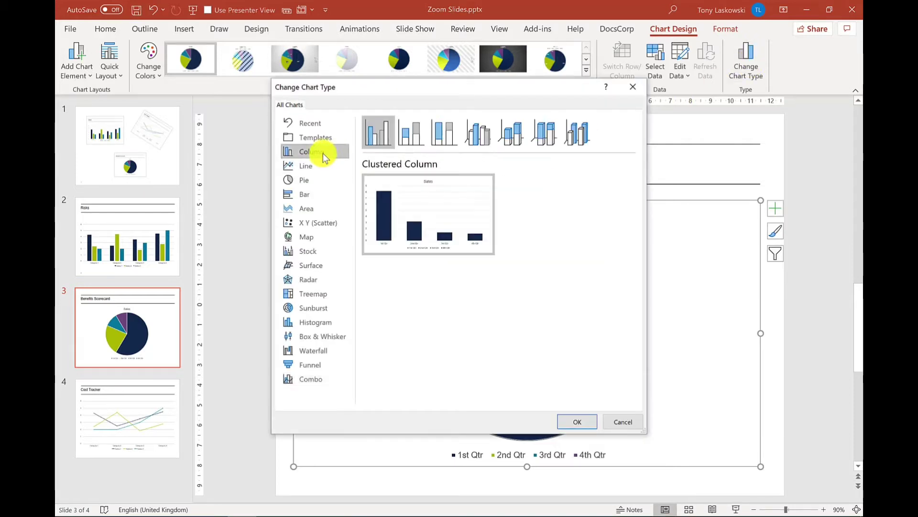
{"action": "left_click", "coordinate": [577, 420]}
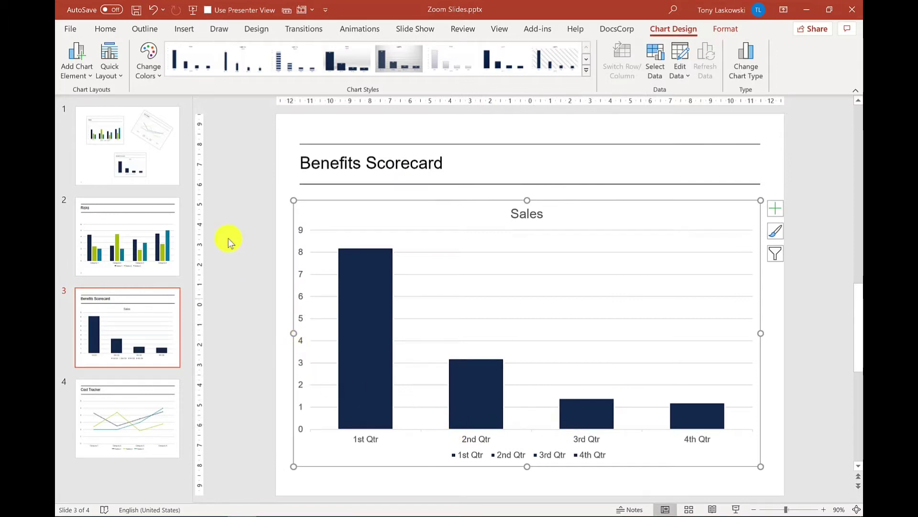
{"action": "left_click", "coordinate": [151, 170]}
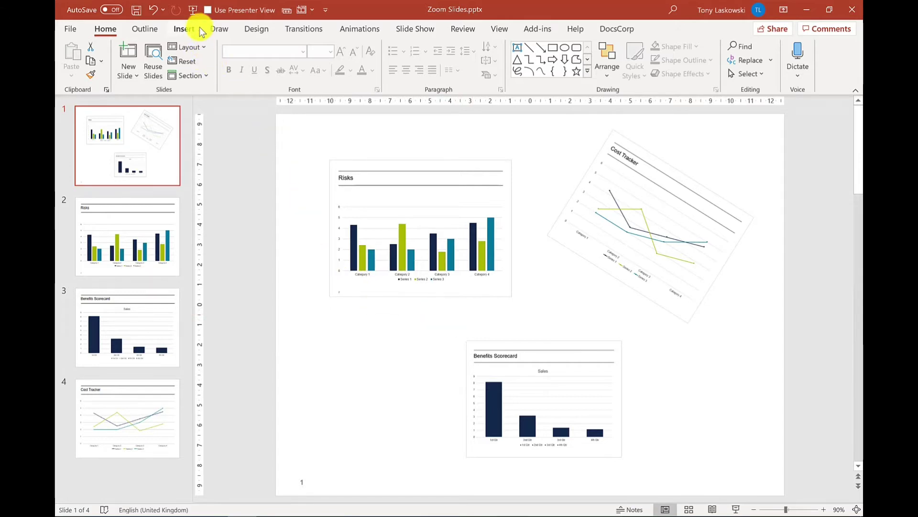
{"action": "left_click", "coordinate": [193, 10]}
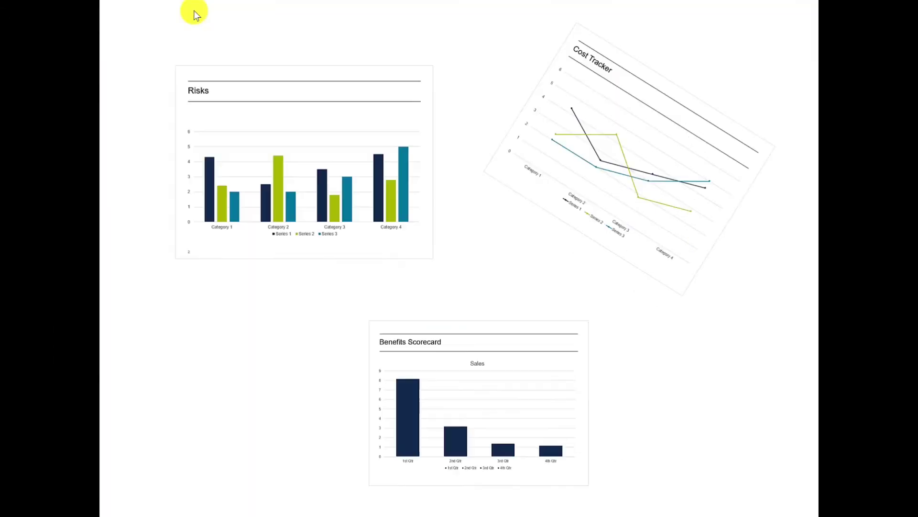
{"action": "left_click", "coordinate": [284, 132]}
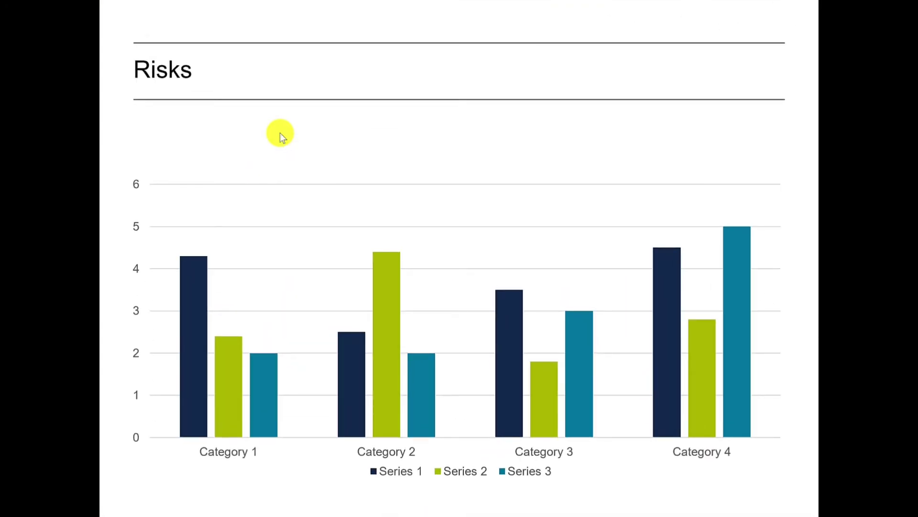
{"action": "left_click", "coordinate": [280, 134]}
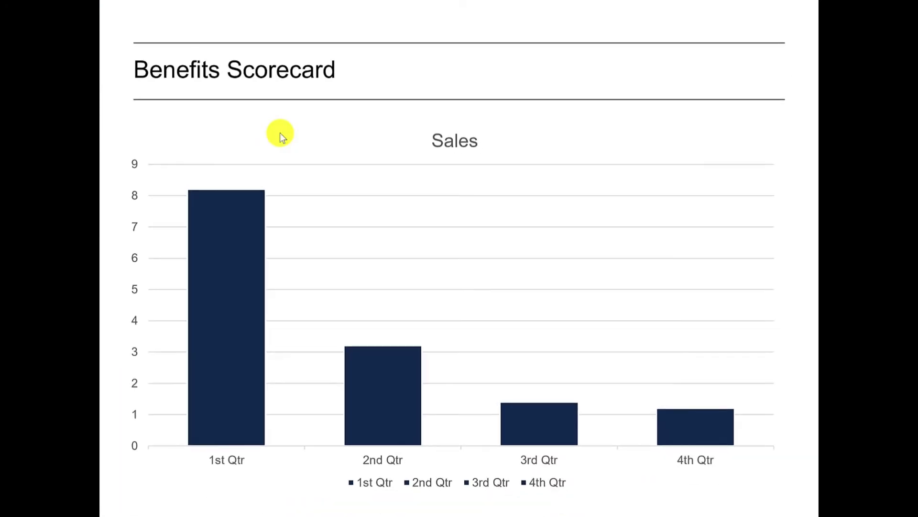
{"action": "left_click", "coordinate": [279, 133]}
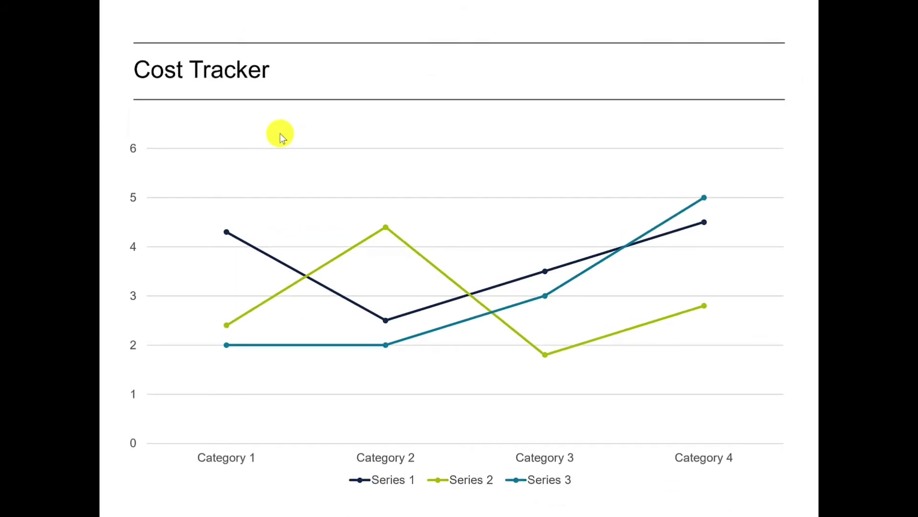
{"action": "left_click", "coordinate": [280, 131]}
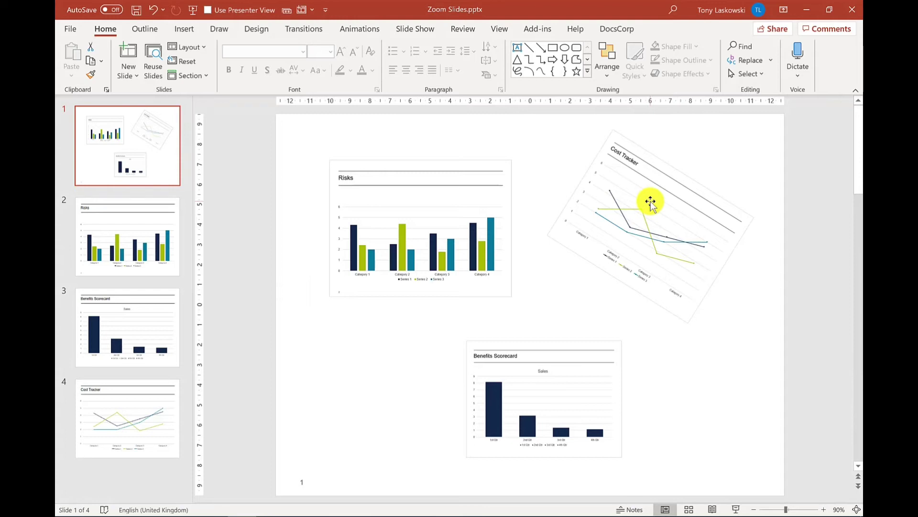
Turn on Return to Zoom for the Cost Tracker, Benefits Scorecard and Risks zooms.
{"action": "left_click", "coordinate": [650, 202]}
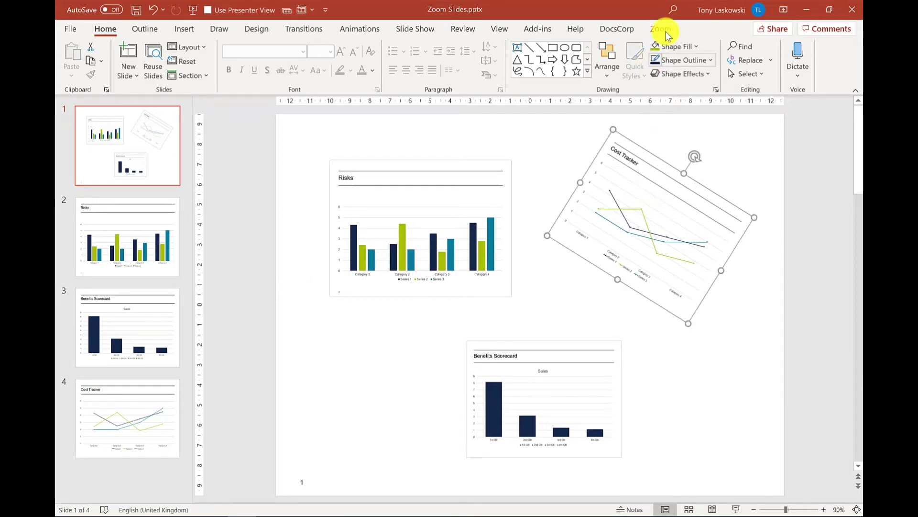
{"action": "left_click", "coordinate": [664, 29]}
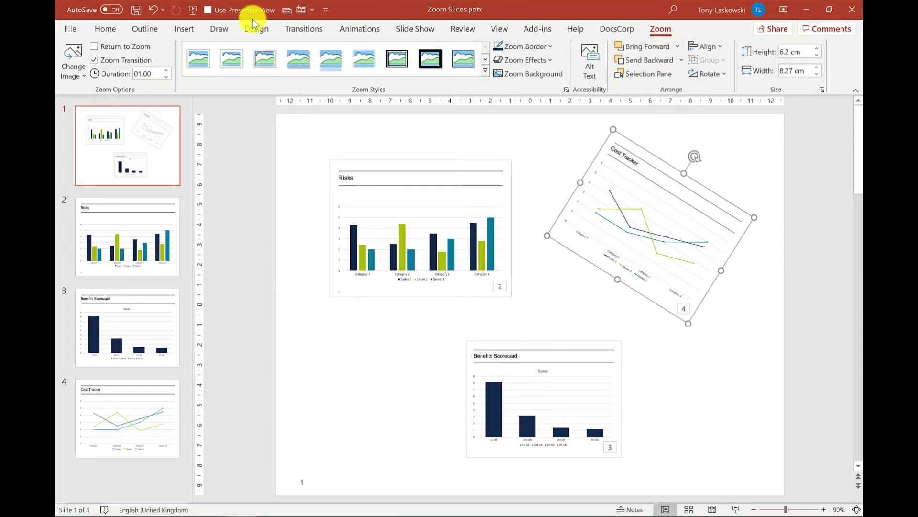
{"action": "left_click", "coordinate": [117, 47]}
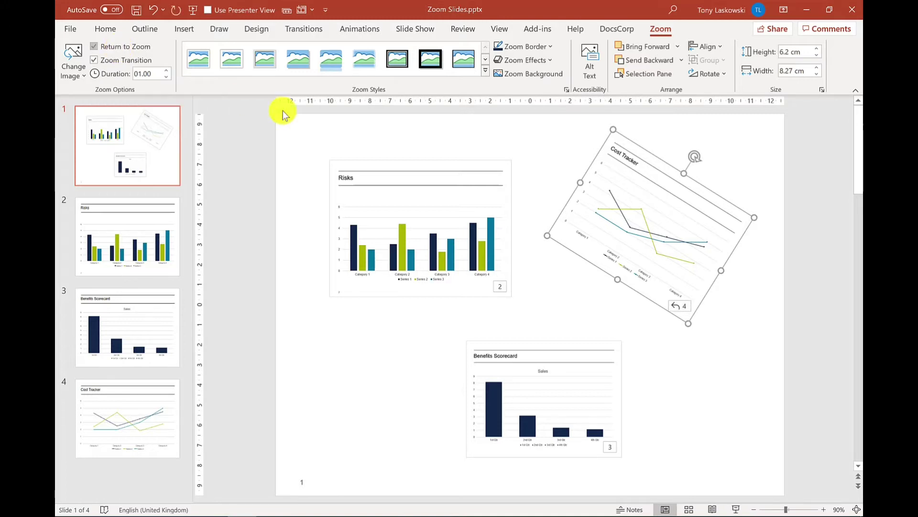
{"action": "left_click", "coordinate": [492, 357]}
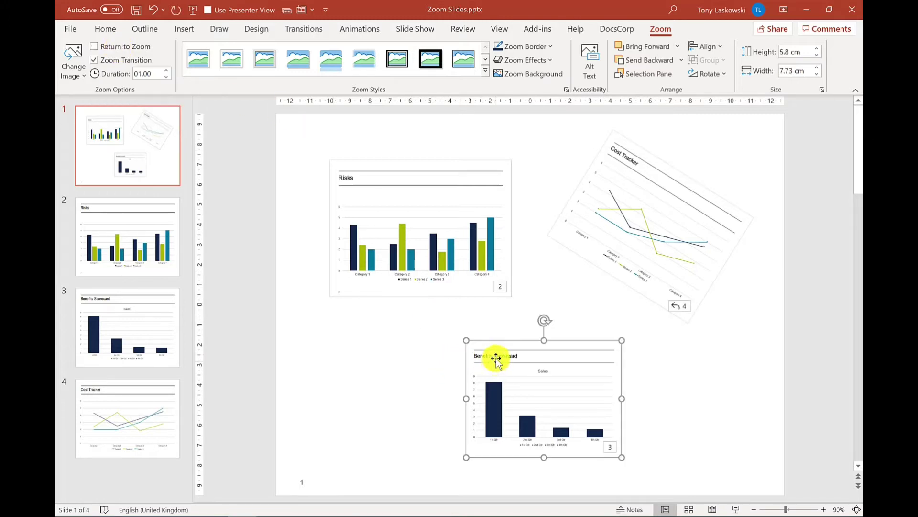
{"action": "left_click", "coordinate": [118, 46]}
{"action": "left_click", "coordinate": [435, 243]}
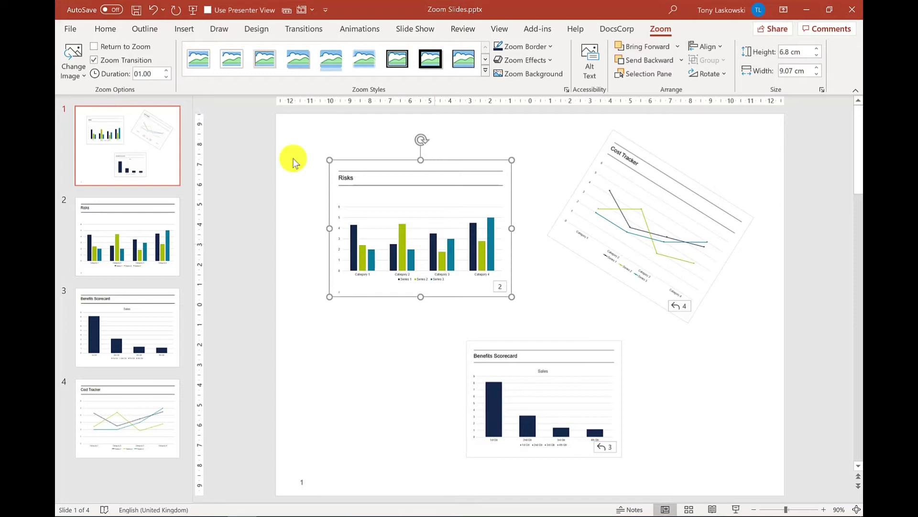
{"action": "left_click", "coordinate": [119, 46]}
{"action": "left_click", "coordinate": [238, 192]}
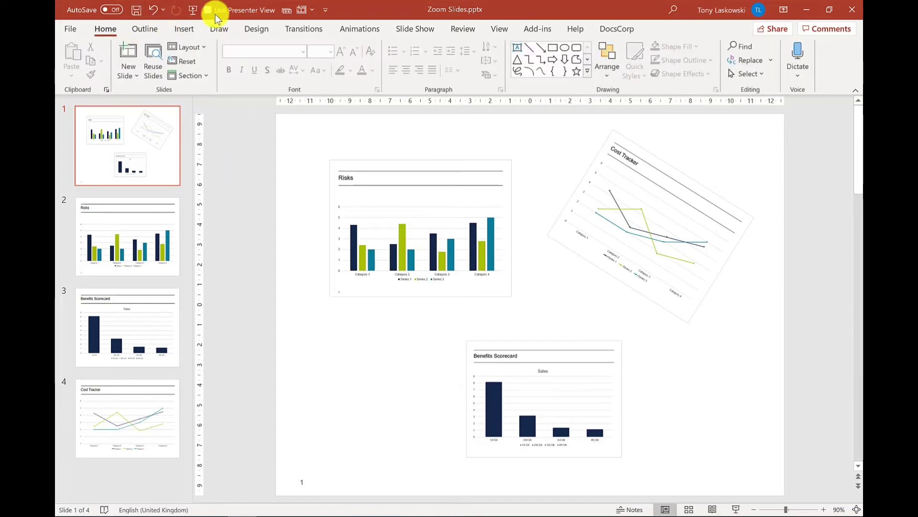
Run the slide show, zooming into Risks, Cost Tracker and Benefits Scorecard, then exit with Esc.
{"action": "left_click", "coordinate": [193, 15]}
{"action": "left_click", "coordinate": [286, 163]}
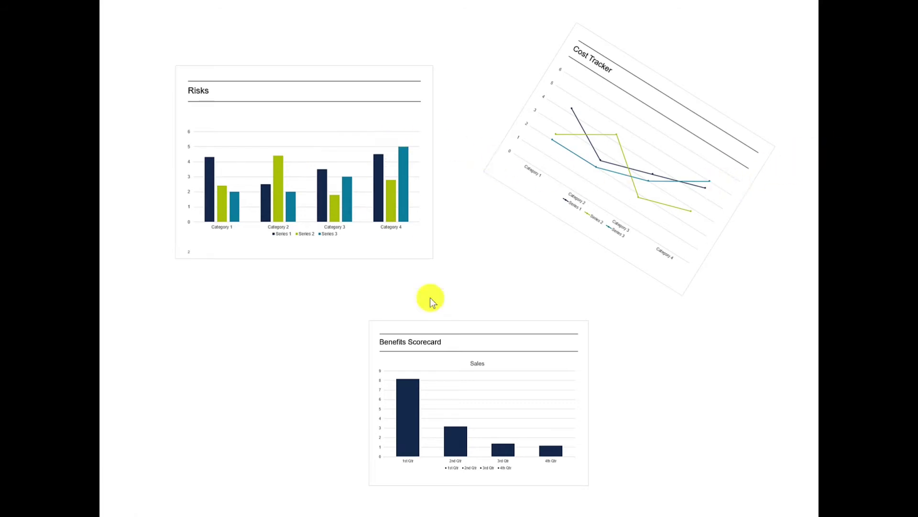
{"action": "left_click", "coordinate": [288, 157]}
{"action": "left_click", "coordinate": [287, 156]}
{"action": "left_click", "coordinate": [652, 182]}
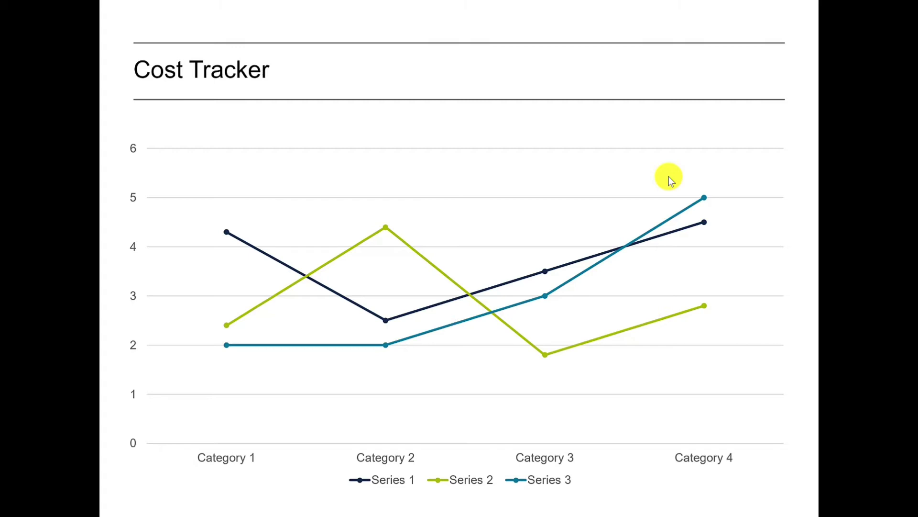
{"action": "left_click", "coordinate": [718, 161]}
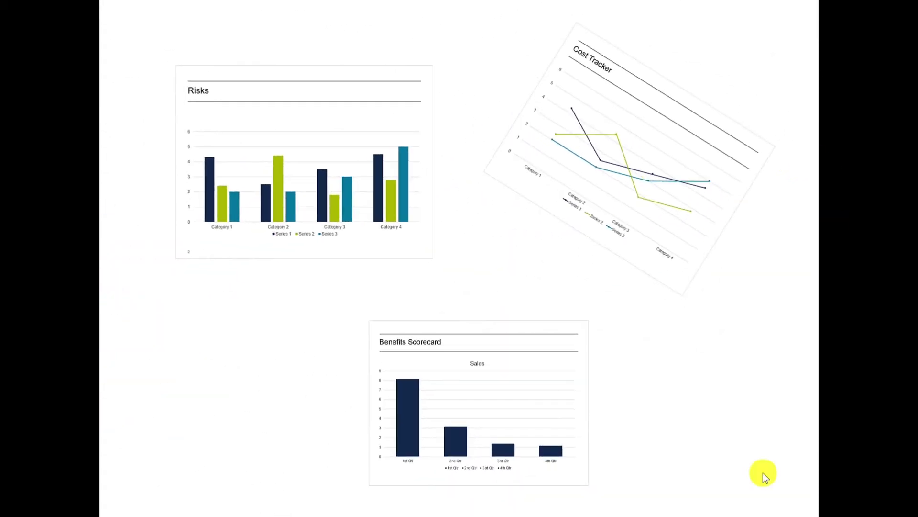
{"action": "left_click", "coordinate": [452, 393]}
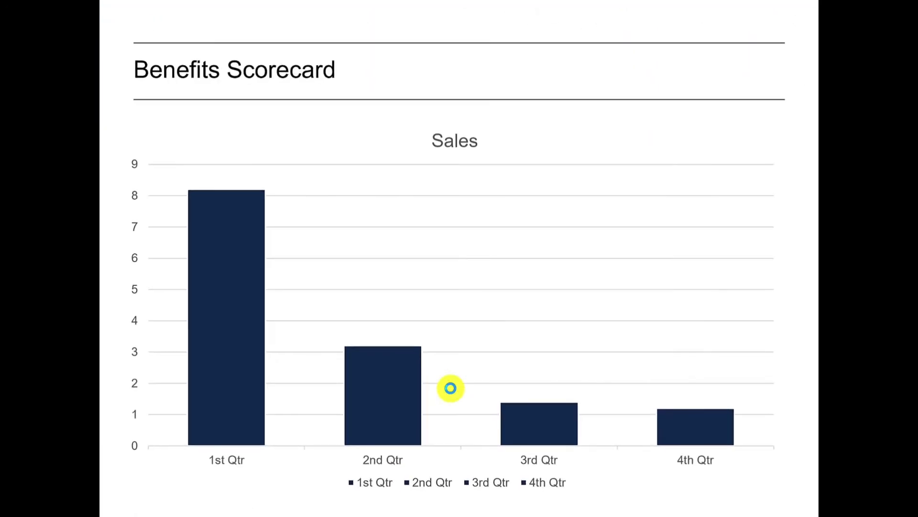
{"action": "key", "text": "Escape"}
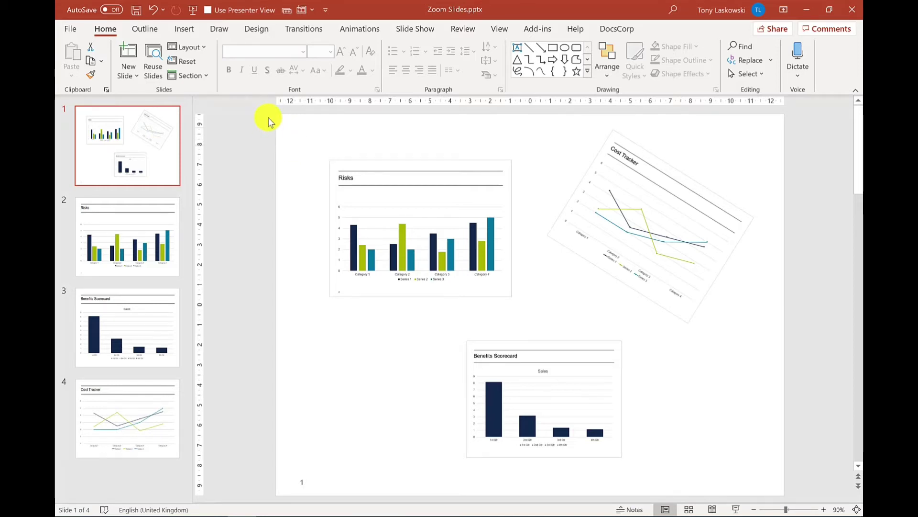
Delete the three zooms from slide 1 and fill its background with light blue.
{"action": "left_click_drag", "start_coordinate": [270, 120], "coordinate": [745, 479]}
{"action": "key", "text": "Delete"}
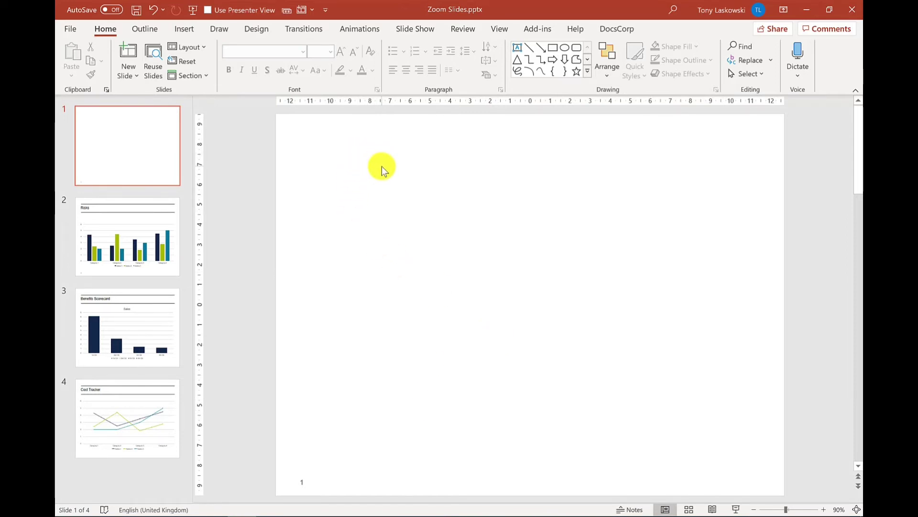
{"action": "right_click", "coordinate": [381, 166]}
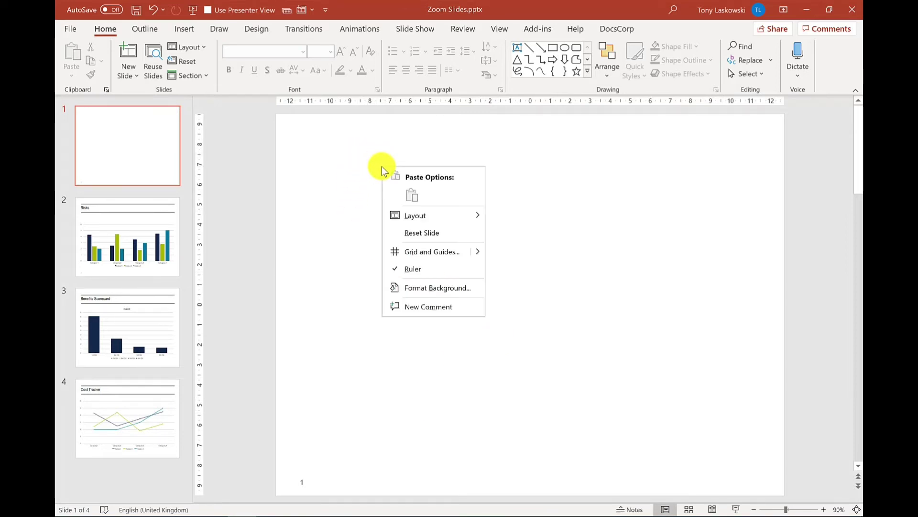
{"action": "left_click", "coordinate": [438, 289]}
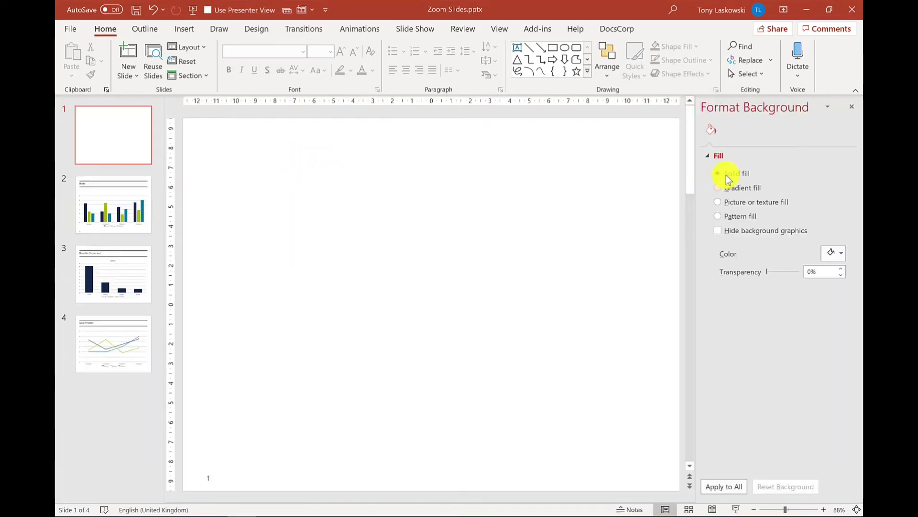
{"action": "left_click", "coordinate": [842, 255]}
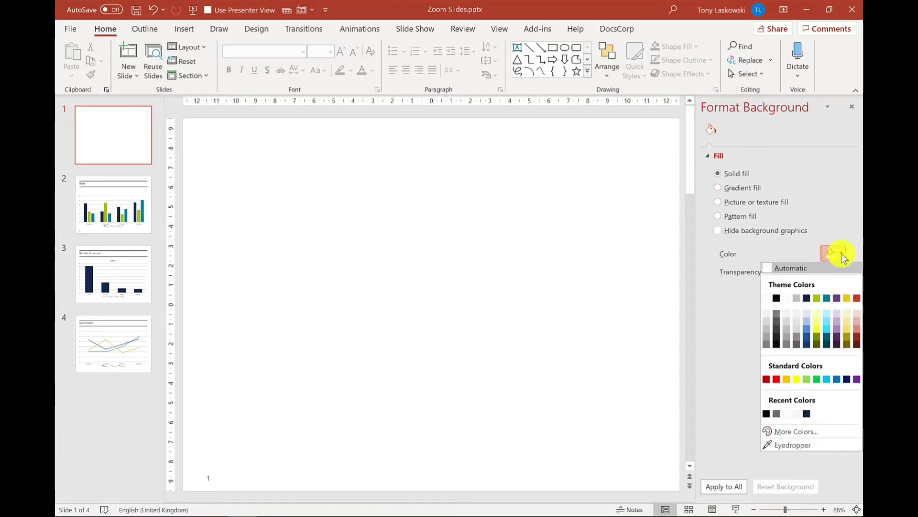
{"action": "left_click", "coordinate": [807, 314]}
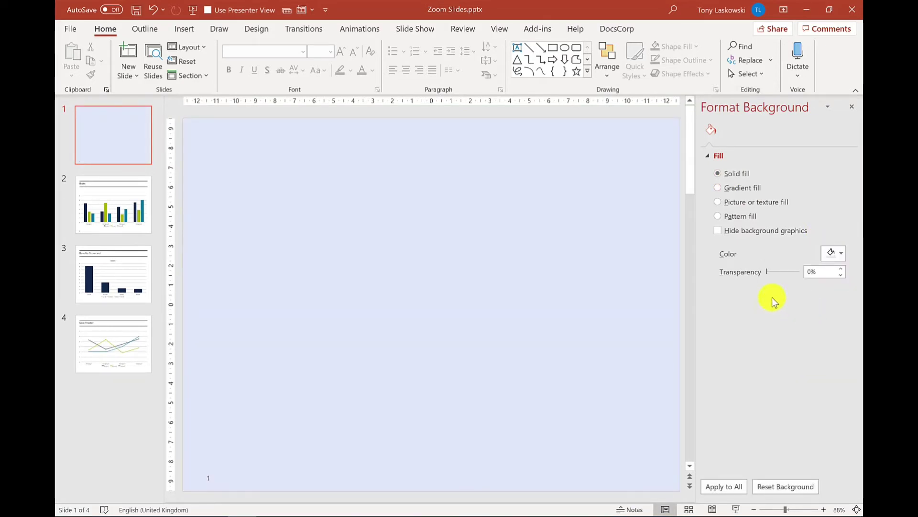
Switch the background to a picture fill using the wooden-desk photo with paper and mug.
{"action": "left_click", "coordinate": [719, 202]}
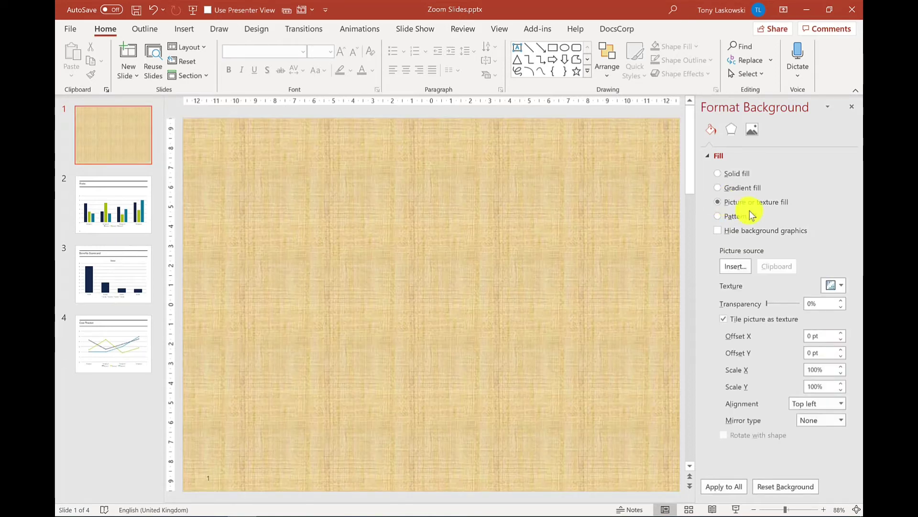
{"action": "left_click", "coordinate": [729, 267]}
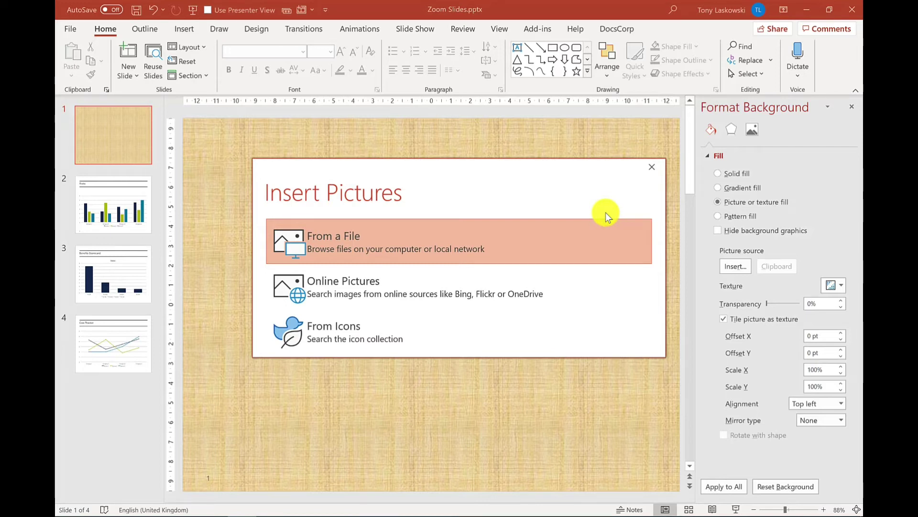
{"action": "left_click", "coordinate": [329, 238]}
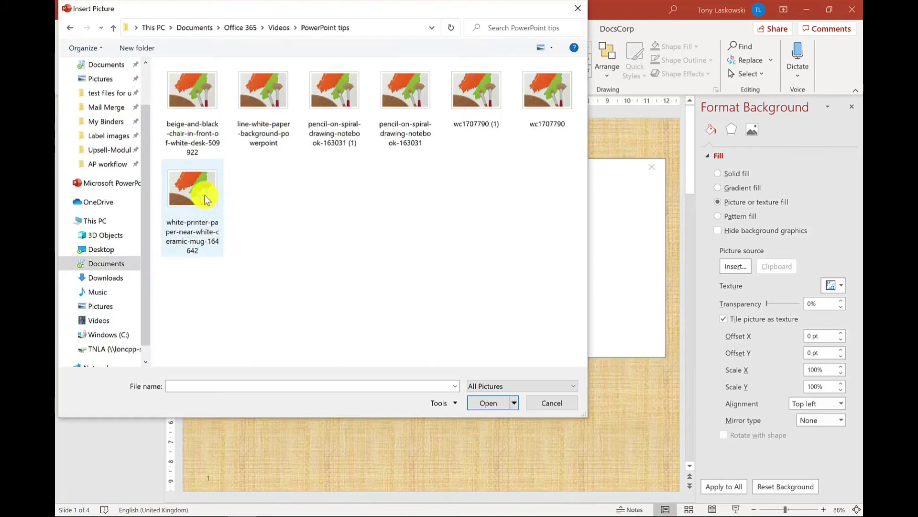
{"action": "double_click", "coordinate": [205, 194]}
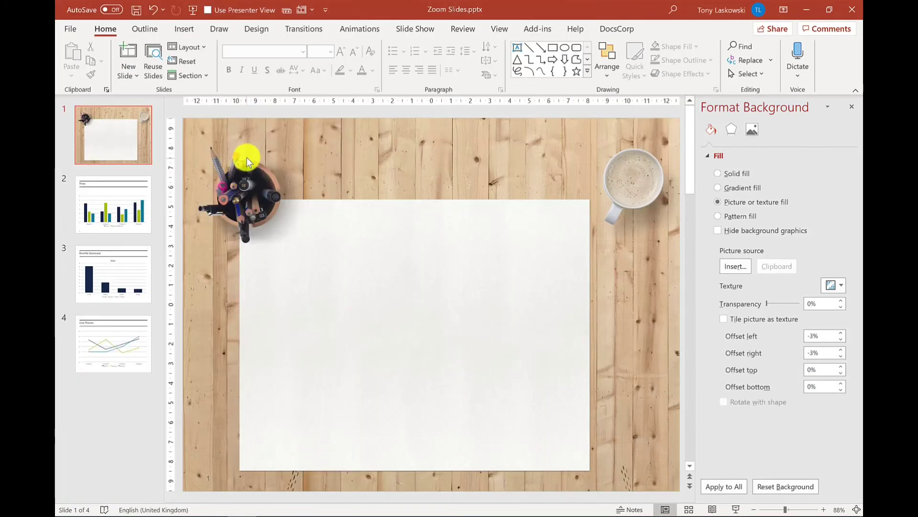
{"action": "left_click", "coordinate": [186, 30]}
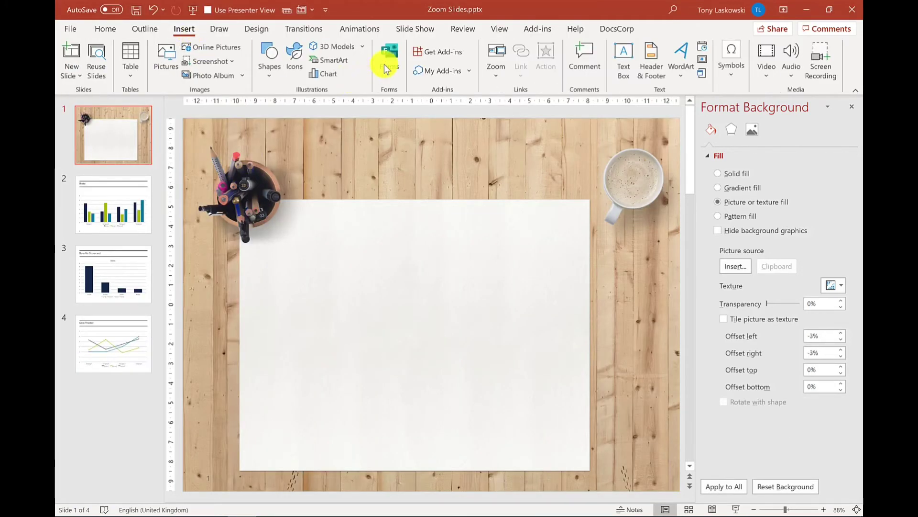
Insert a new Slide Zoom of Slides 2, 3 and 4 onto slide 1.
{"action": "left_click", "coordinate": [498, 72]}
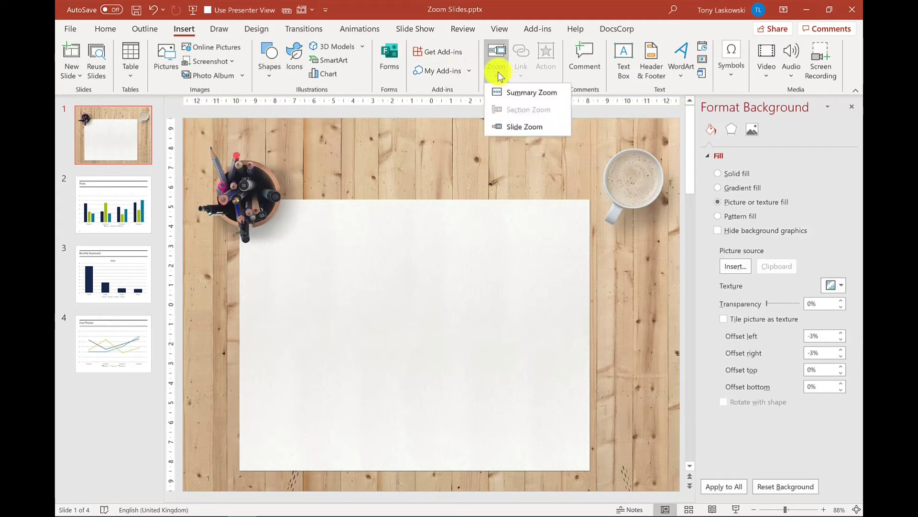
{"action": "left_click", "coordinate": [516, 127]}
{"action": "left_click", "coordinate": [352, 249]}
{"action": "left_click", "coordinate": [461, 250]}
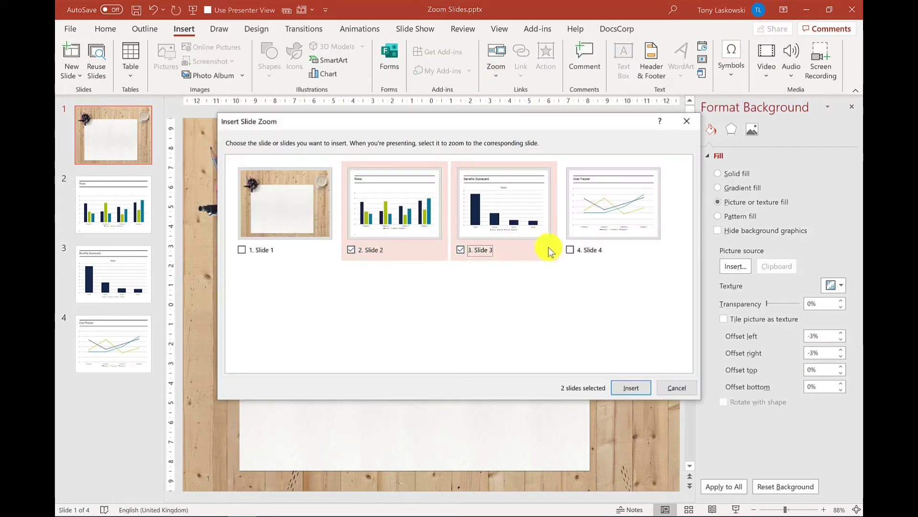
{"action": "left_click", "coordinate": [570, 250]}
{"action": "left_click", "coordinate": [631, 388]}
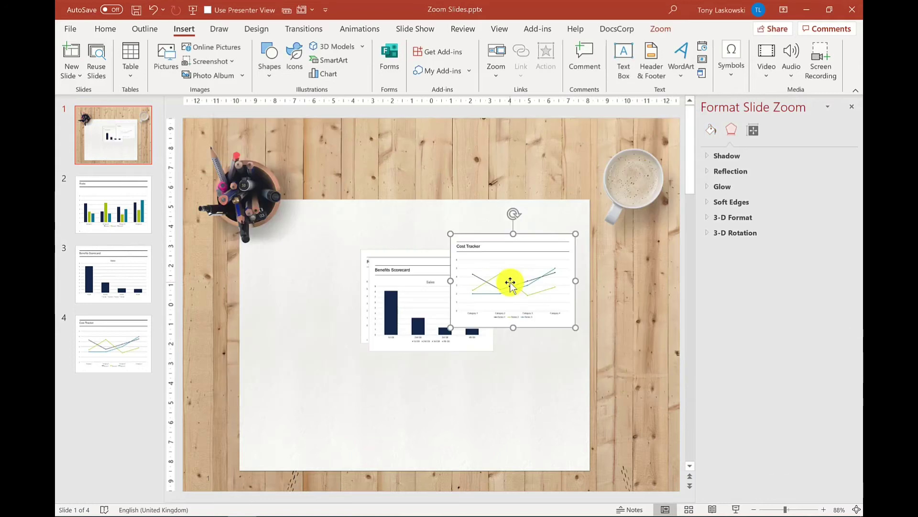
Arrange the zooms on the paper: Benefits Scorecard below and enlarged, Risks left, Cost Tracker resized.
{"action": "left_click_drag", "start_coordinate": [426, 310], "coordinate": [417, 405]}
{"action": "left_click_drag", "start_coordinate": [402, 328], "coordinate": [325, 321]}
{"action": "left_click_drag", "start_coordinate": [451, 327], "coordinate": [434, 340]}
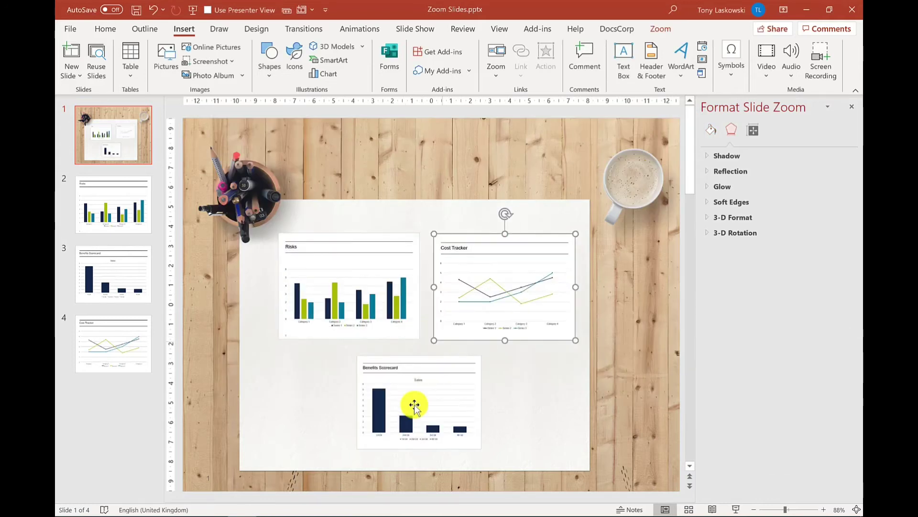
{"action": "left_click", "coordinate": [428, 399]}
{"action": "left_click_drag", "start_coordinate": [481, 448], "coordinate": [502, 464]}
{"action": "left_click_drag", "start_coordinate": [358, 360], "coordinate": [341, 344]}
{"action": "left_click", "coordinate": [549, 388]}
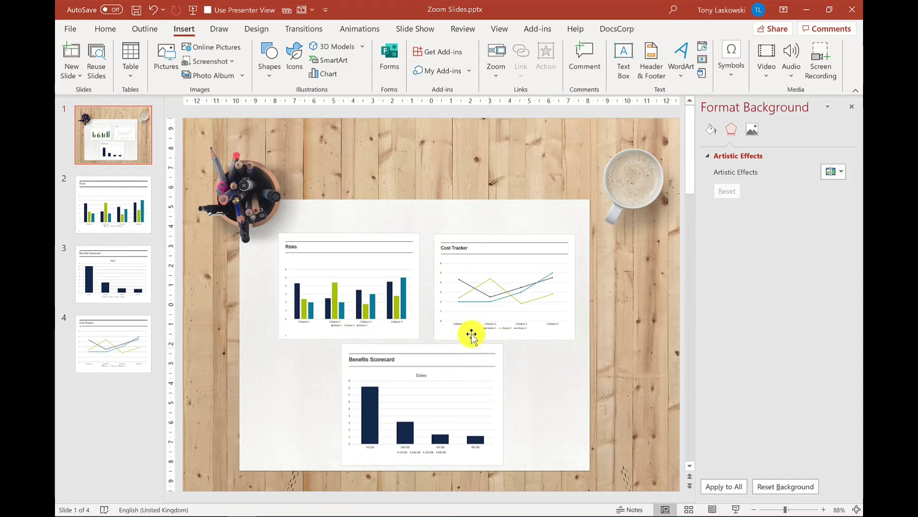
Apply Zoom Background to the Cost Tracker, Risks and Benefits Scorecard zooms, then preview the slide show.
{"action": "left_click", "coordinate": [510, 313]}
{"action": "left_click", "coordinate": [662, 29]}
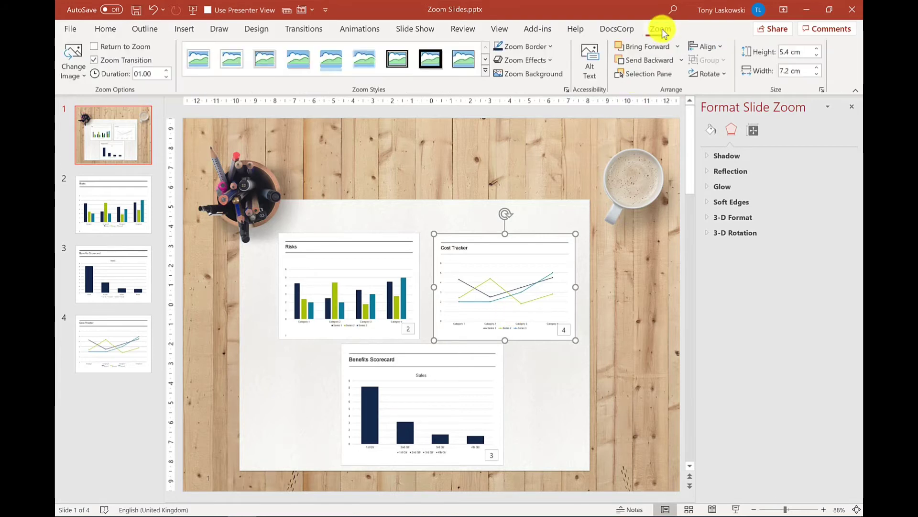
{"action": "left_click", "coordinate": [521, 78]}
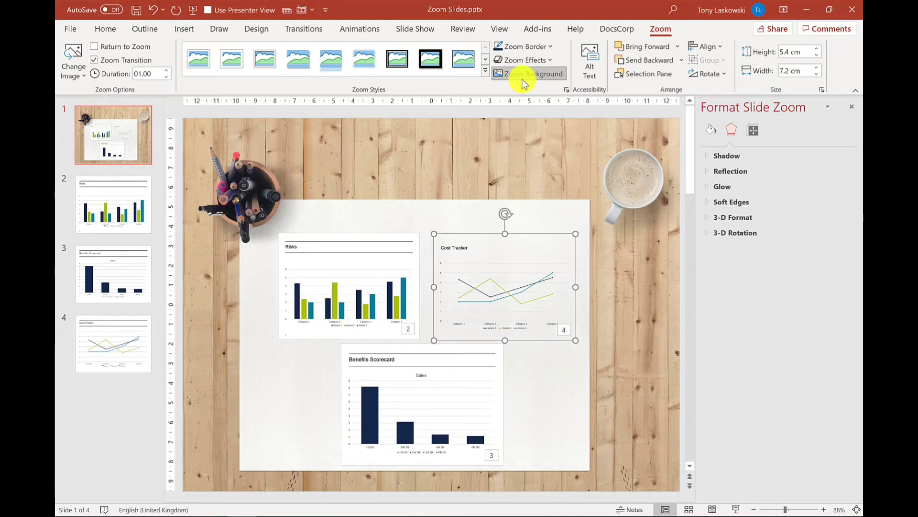
{"action": "key", "text": "Tab"}
{"action": "left_click", "coordinate": [528, 72]}
{"action": "key", "text": "Tab"}
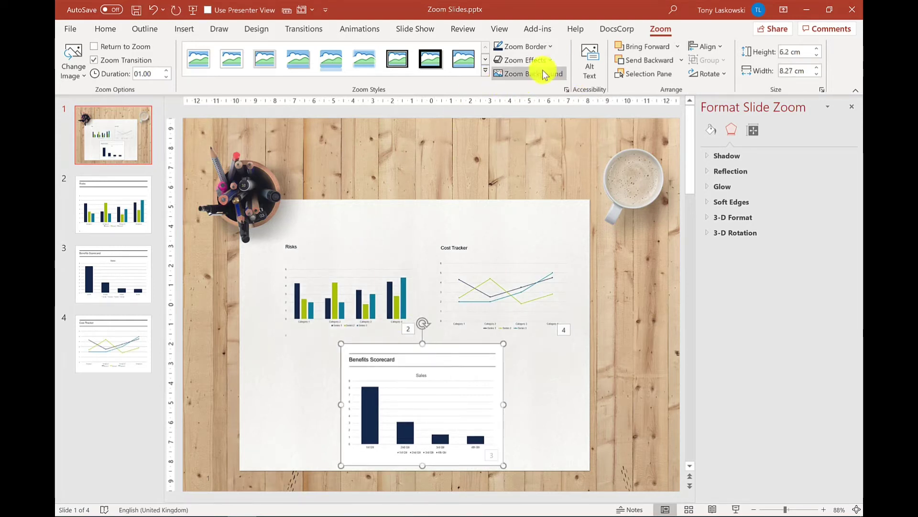
{"action": "left_click", "coordinate": [528, 72]}
{"action": "left_click", "coordinate": [407, 230]}
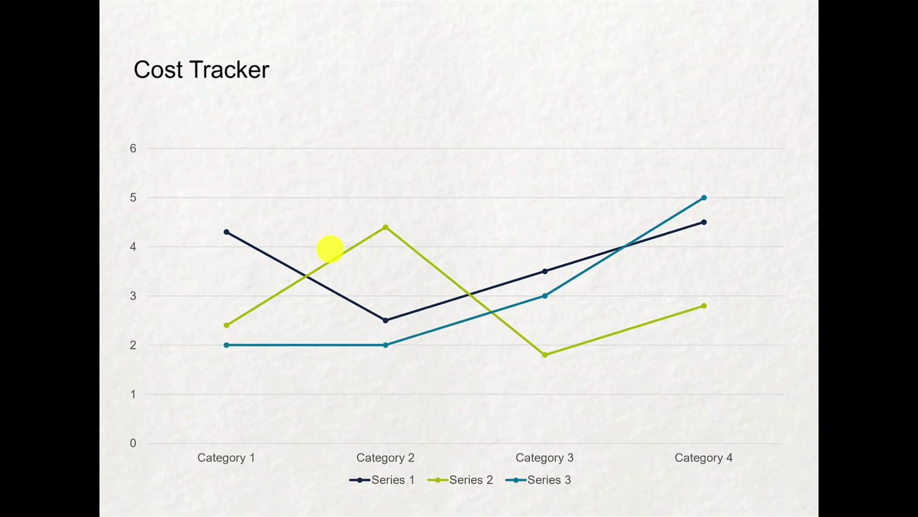
{"action": "key", "text": "Escape"}
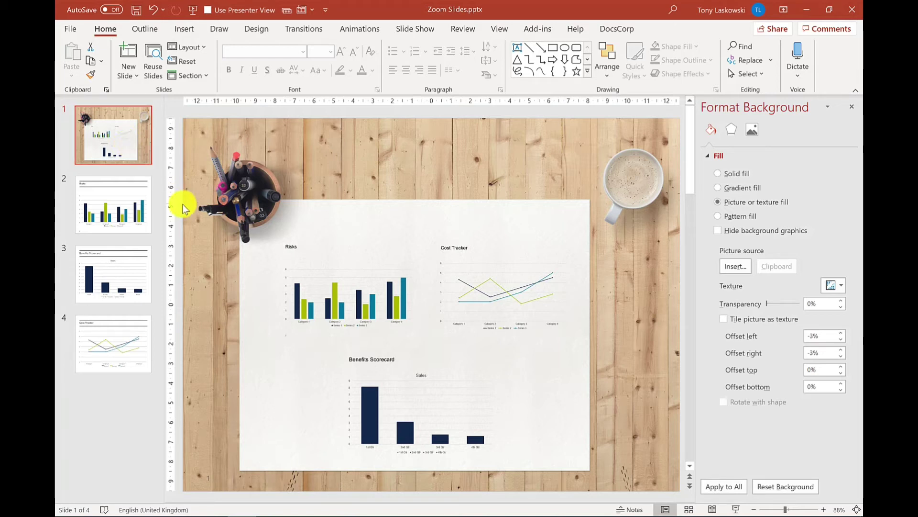
Replace the Benefits Scorecard zoom's image with the speedometer icon from the Analytics icons.
{"action": "left_click", "coordinate": [390, 371]}
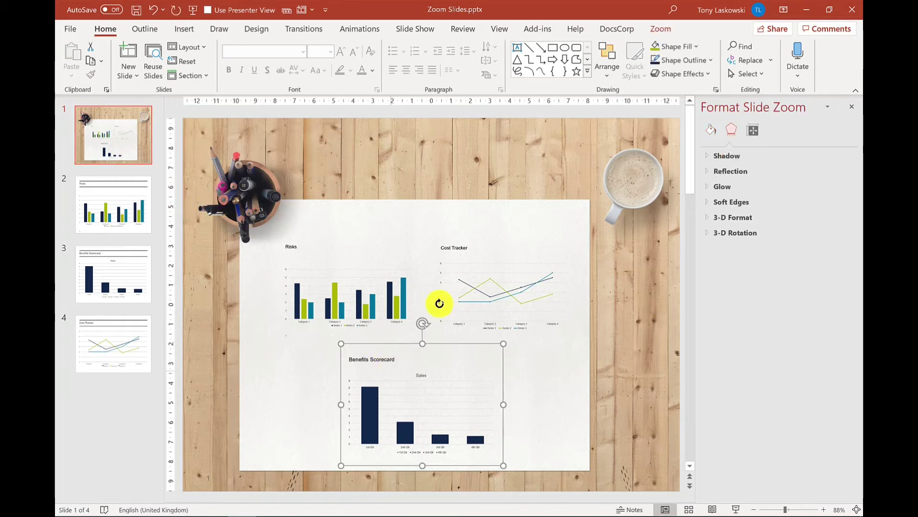
{"action": "left_click", "coordinate": [660, 25]}
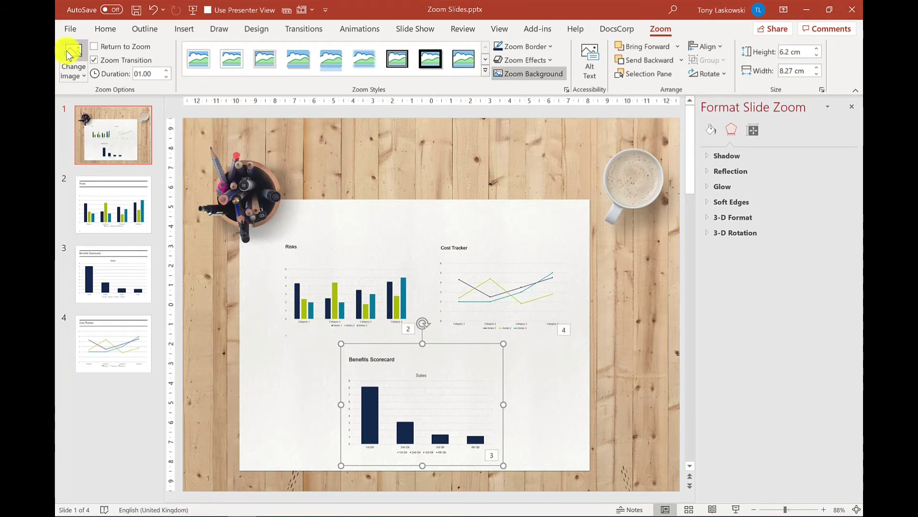
{"action": "left_click", "coordinate": [68, 54]}
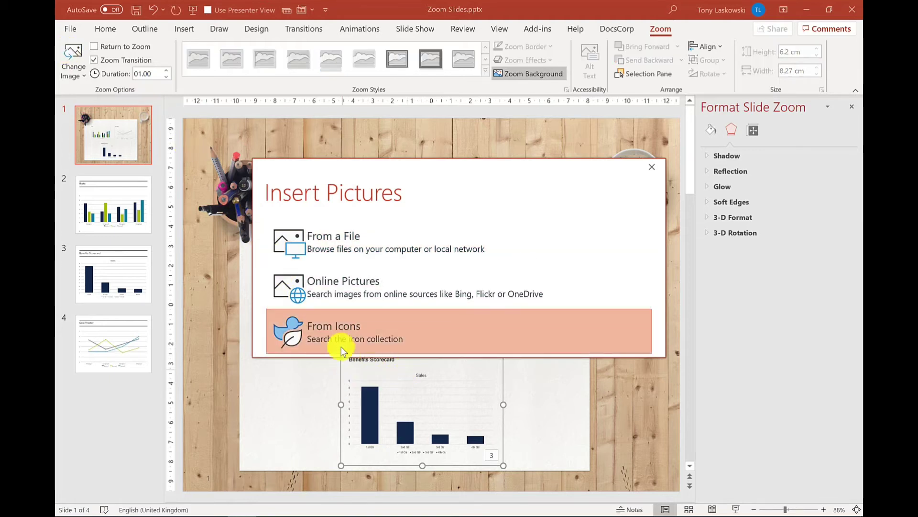
{"action": "left_click", "coordinate": [333, 334]}
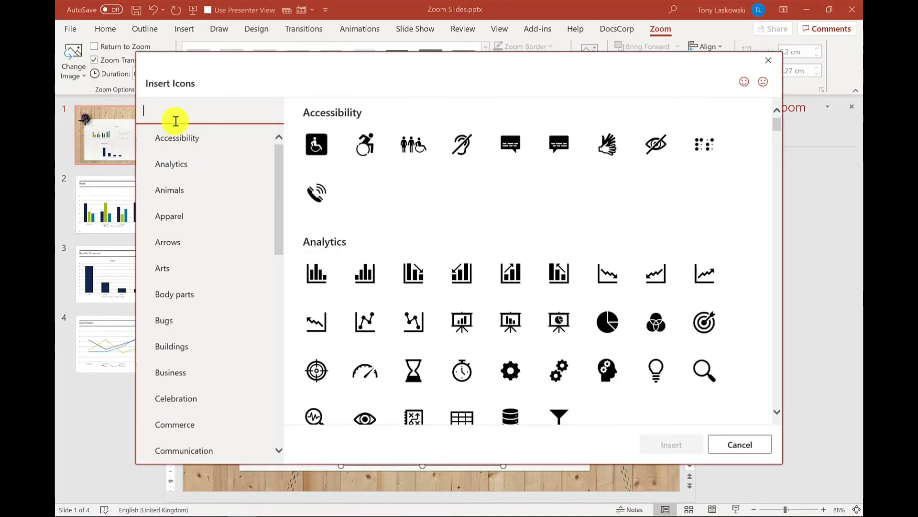
{"action": "left_click", "coordinate": [174, 171]}
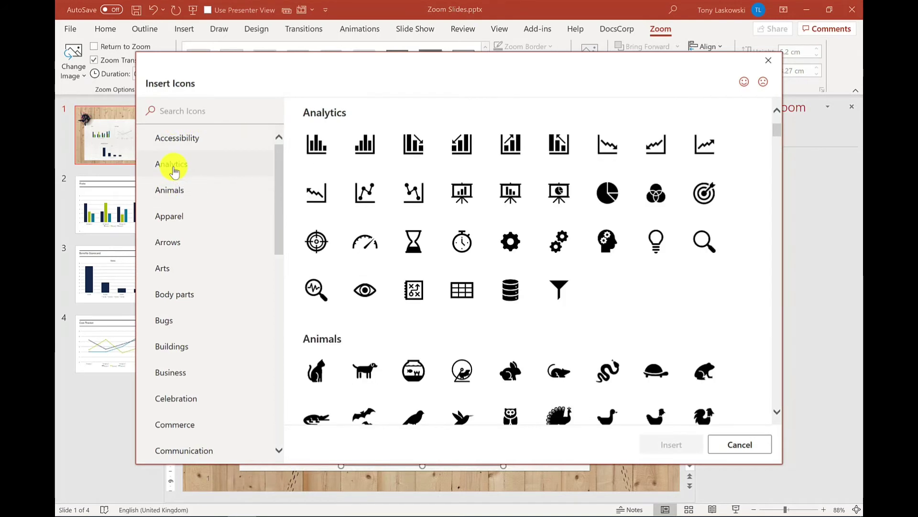
{"action": "left_click", "coordinate": [365, 242]}
{"action": "left_click", "coordinate": [672, 447]}
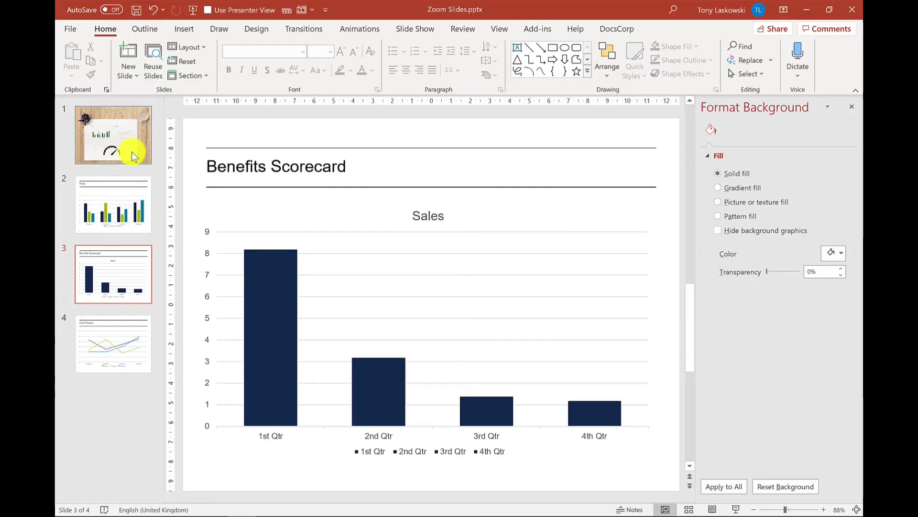
Insert a new slide after the Risks chart slide and title it 'Risk Summary'.
{"action": "left_click", "coordinate": [131, 151]}
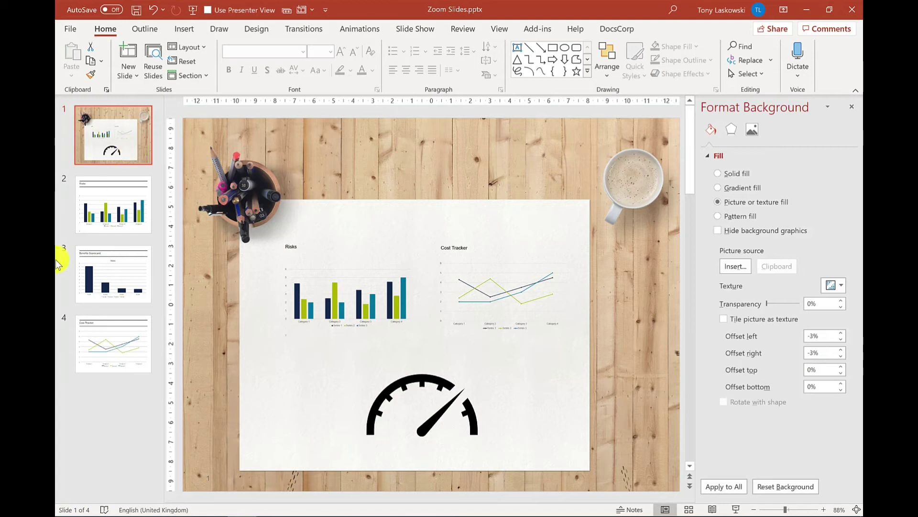
{"action": "right_click", "coordinate": [117, 237]}
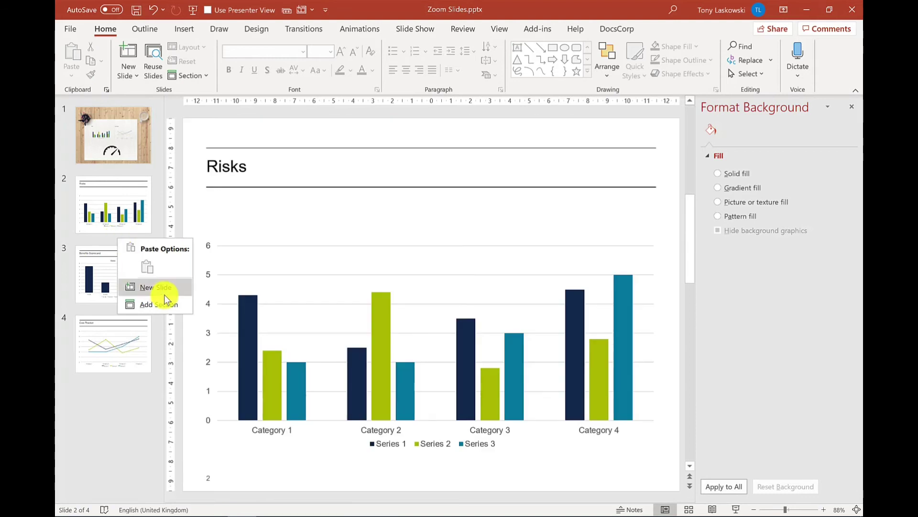
{"action": "left_click", "coordinate": [163, 292]}
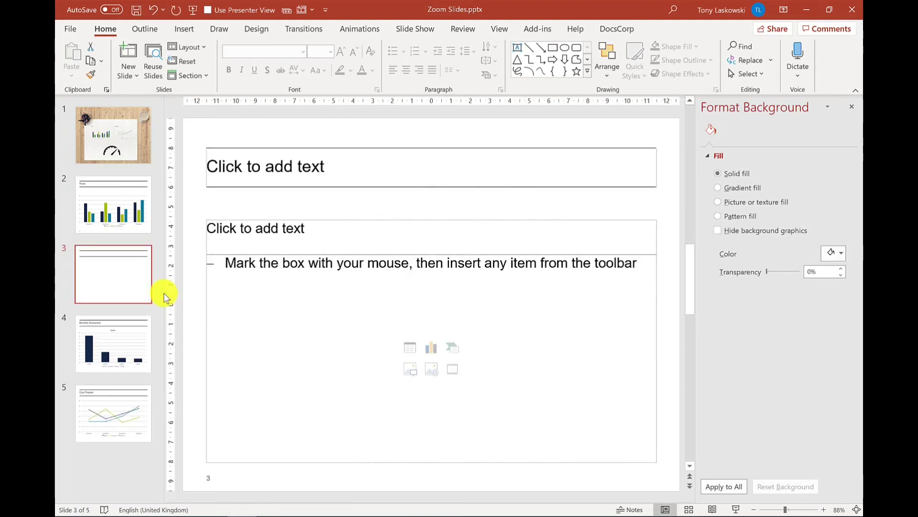
{"action": "left_click", "coordinate": [256, 168]}
{"action": "type", "text": "Risk Summary"}
{"action": "left_click", "coordinate": [132, 138]}
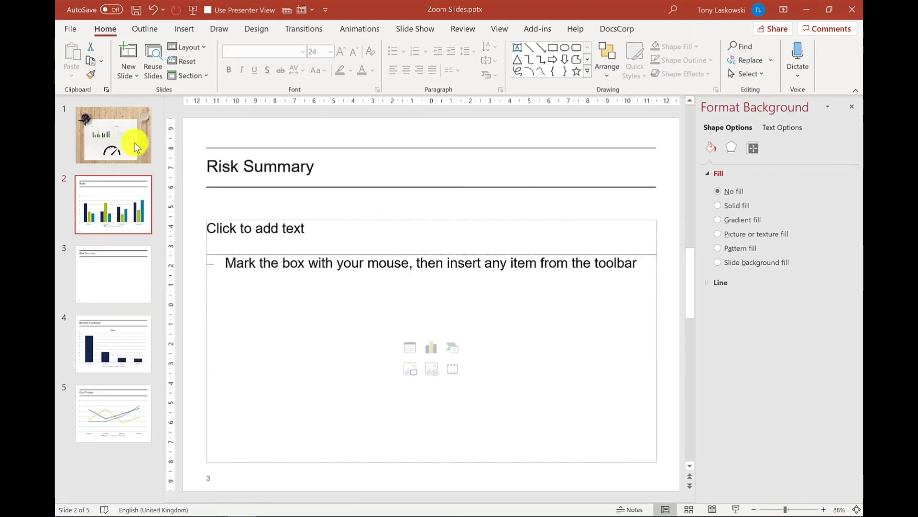
{"action": "left_click", "coordinate": [130, 137]}
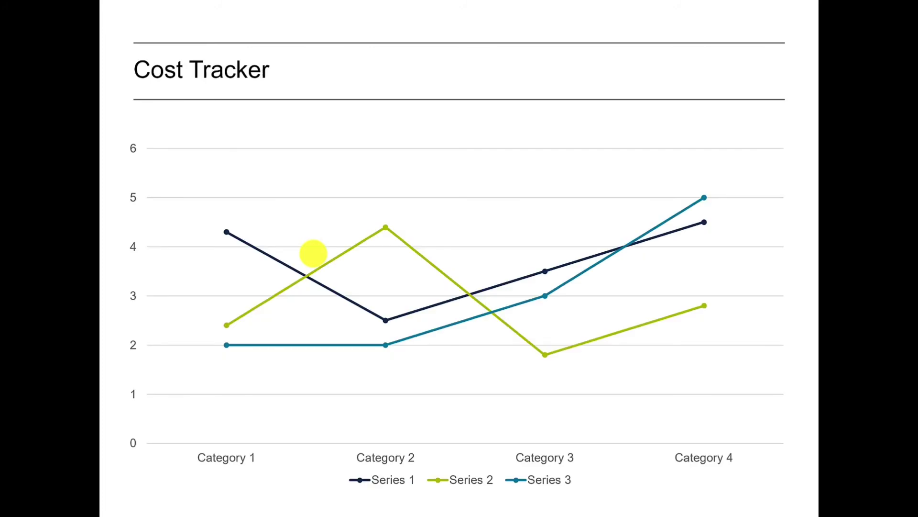
End the slide show and add a section named 'Risks' starting right after the title slide.
{"action": "key", "text": "Escape"}
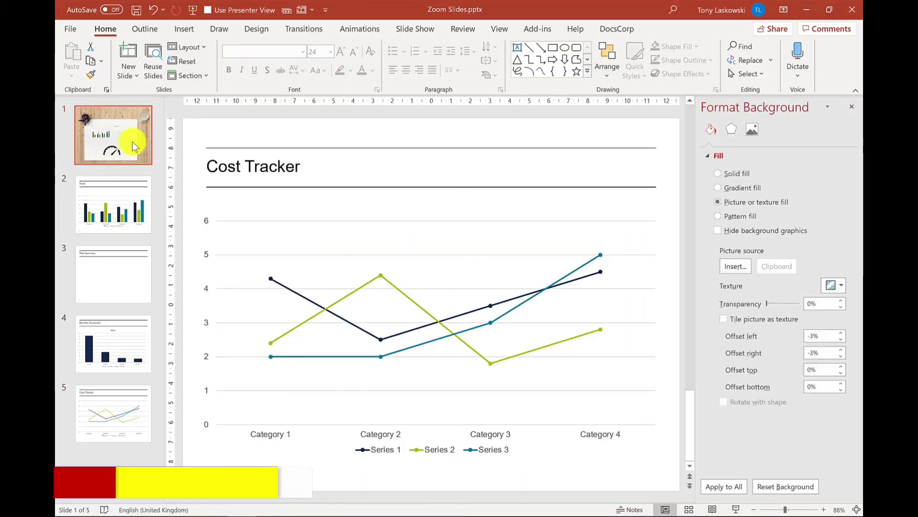
{"action": "left_click", "coordinate": [132, 141]}
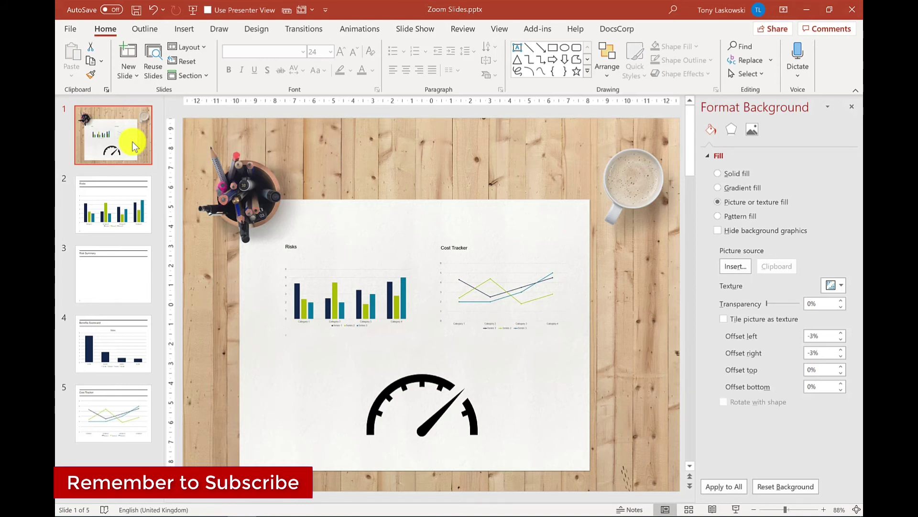
{"action": "right_click", "coordinate": [126, 170]}
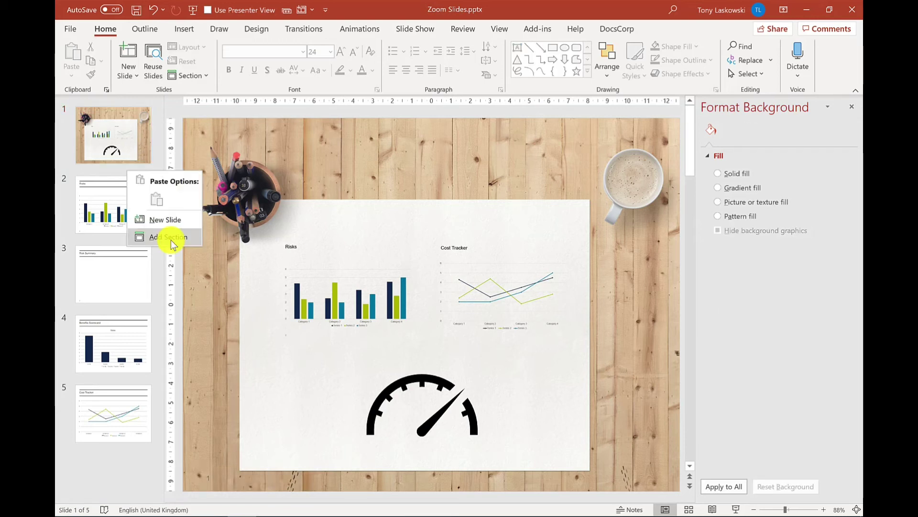
{"action": "left_click", "coordinate": [171, 239]}
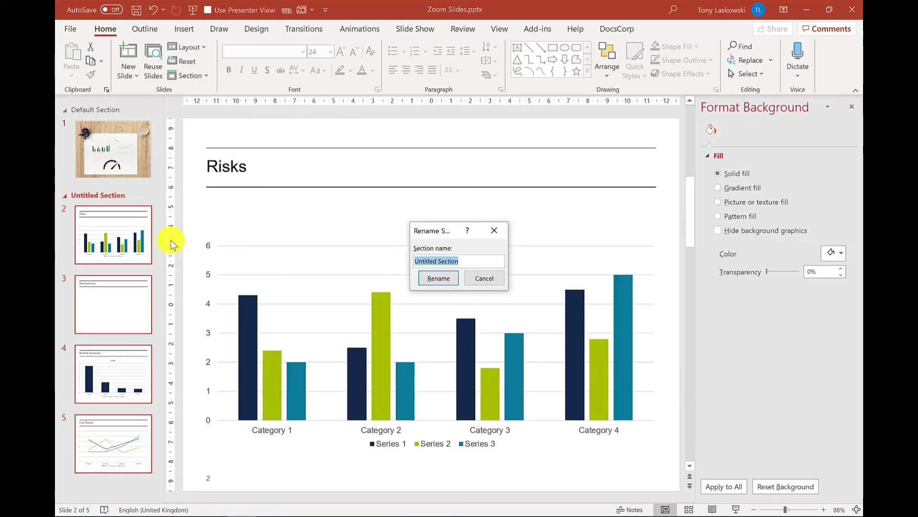
{"action": "type", "text": "Risks"}
{"action": "left_click", "coordinate": [443, 280]}
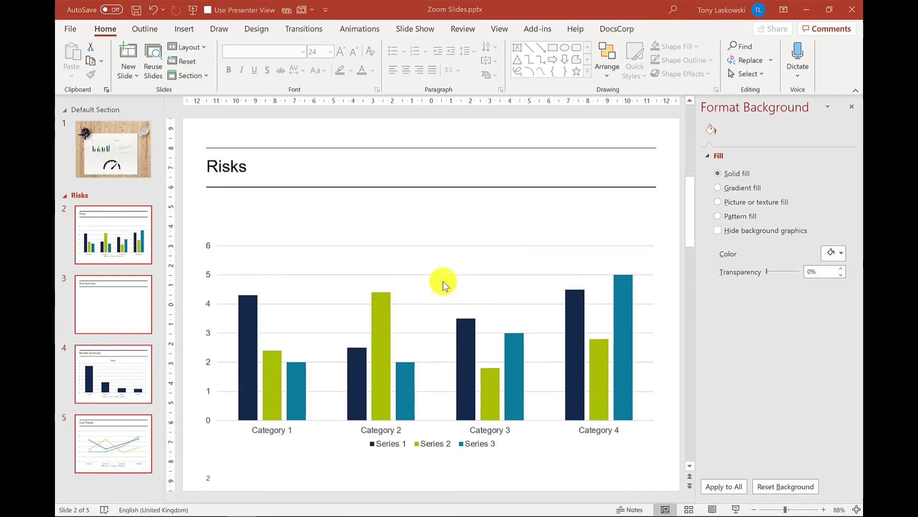
{"action": "right_click", "coordinate": [102, 337]}
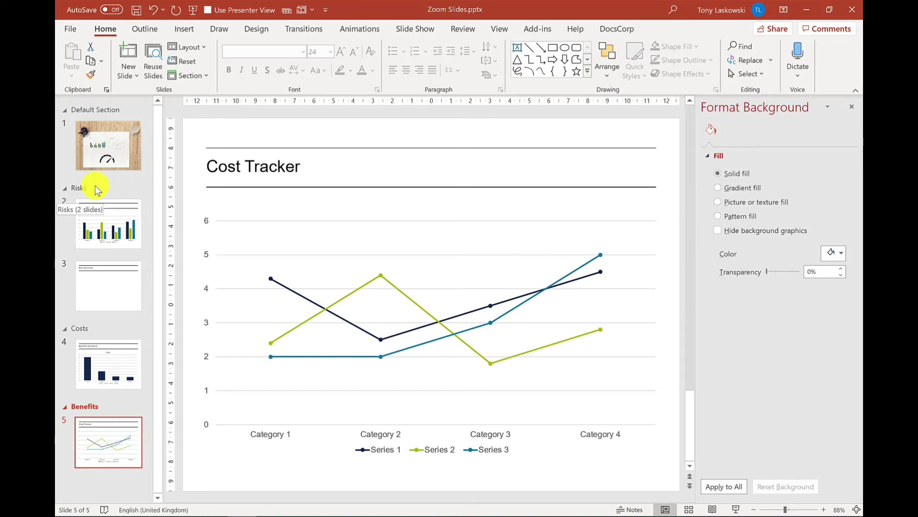
{"action": "key", "text": "Home"}
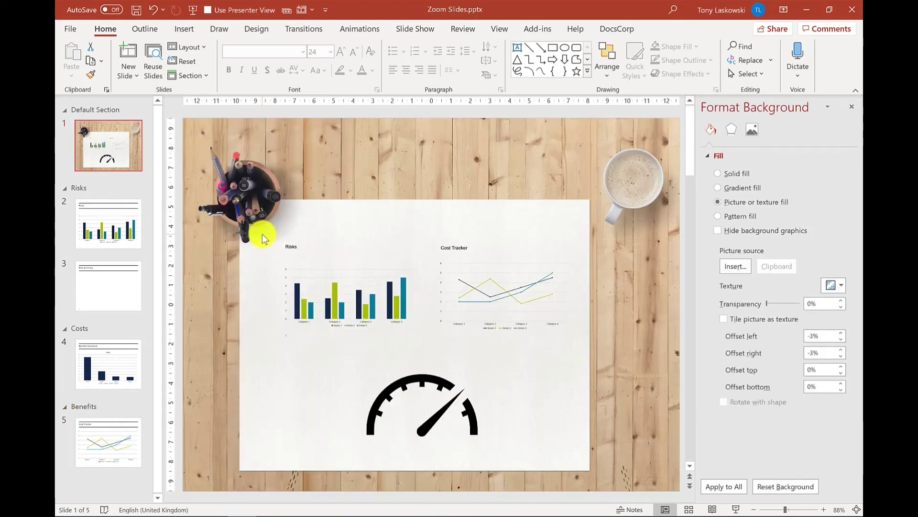
Delete both charts and the gauge, then insert a Section Zoom for the Risks section.
{"action": "left_click_drag", "start_coordinate": [263, 235], "coordinate": [611, 471]}
{"action": "key", "text": "Delete"}
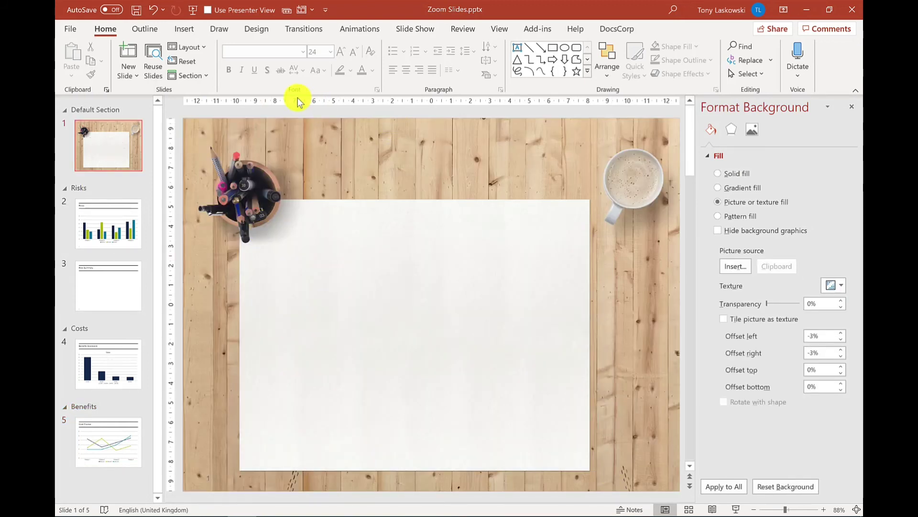
{"action": "left_click", "coordinate": [184, 30]}
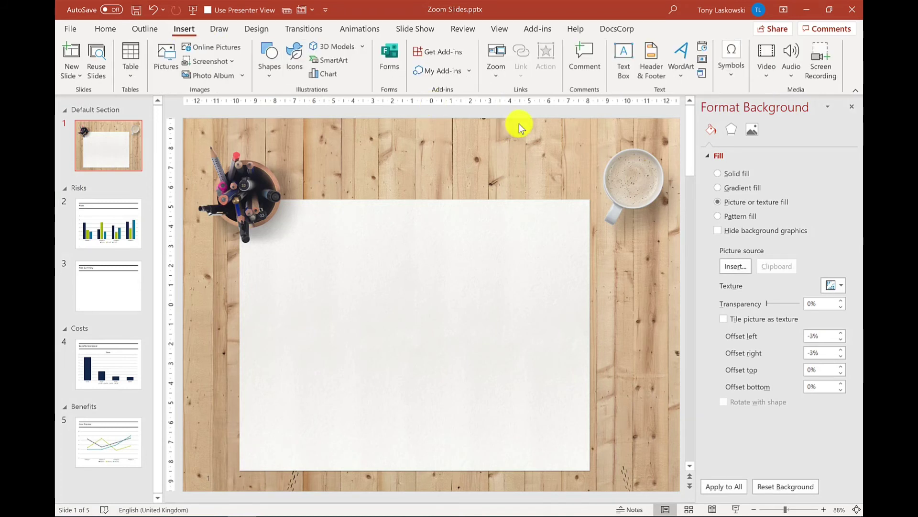
{"action": "left_click", "coordinate": [498, 72]}
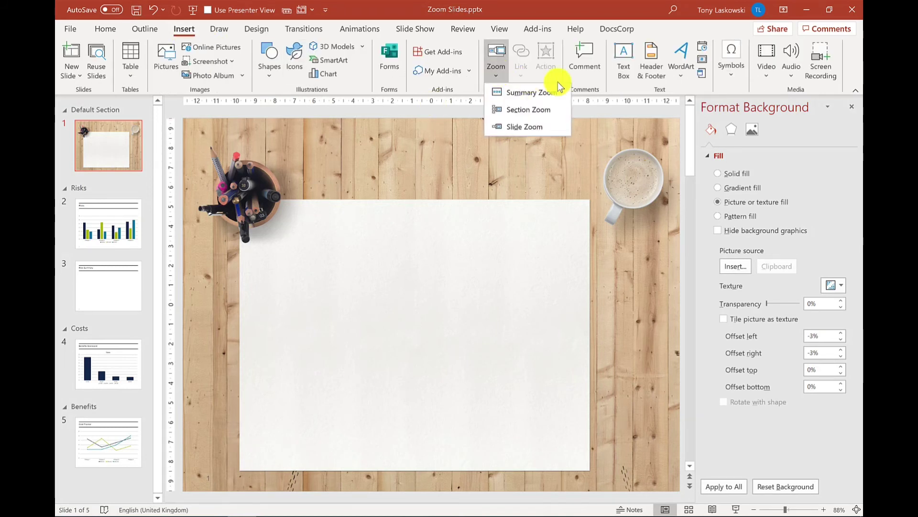
{"action": "left_click", "coordinate": [561, 109]}
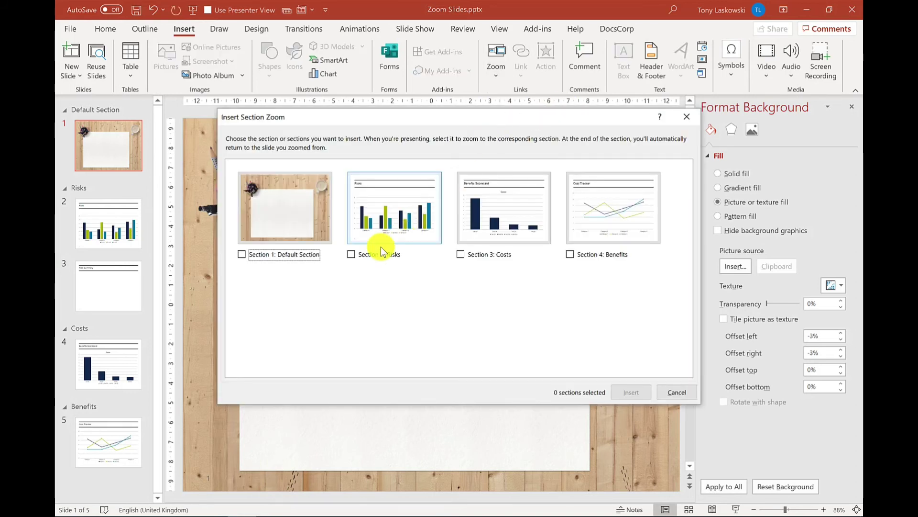
{"action": "left_click", "coordinate": [352, 259]}
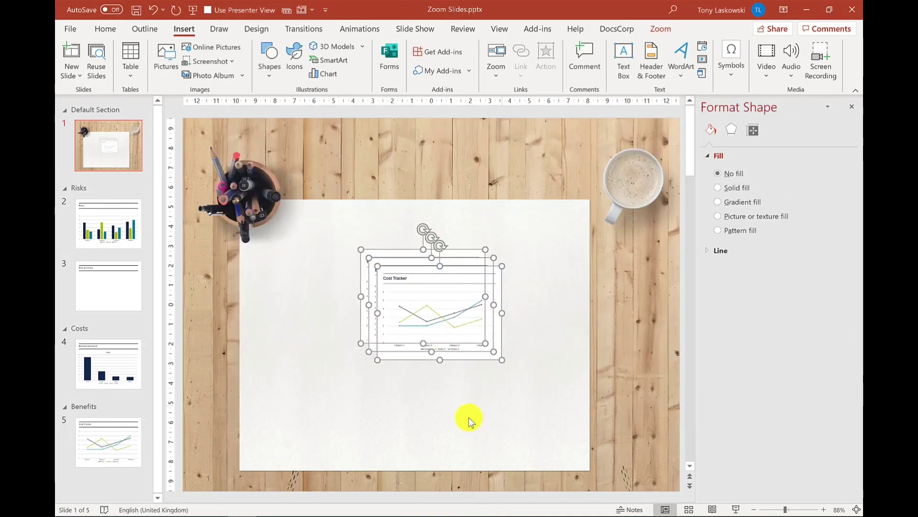
{"action": "left_click", "coordinate": [469, 417]}
{"action": "left_click", "coordinate": [437, 317]}
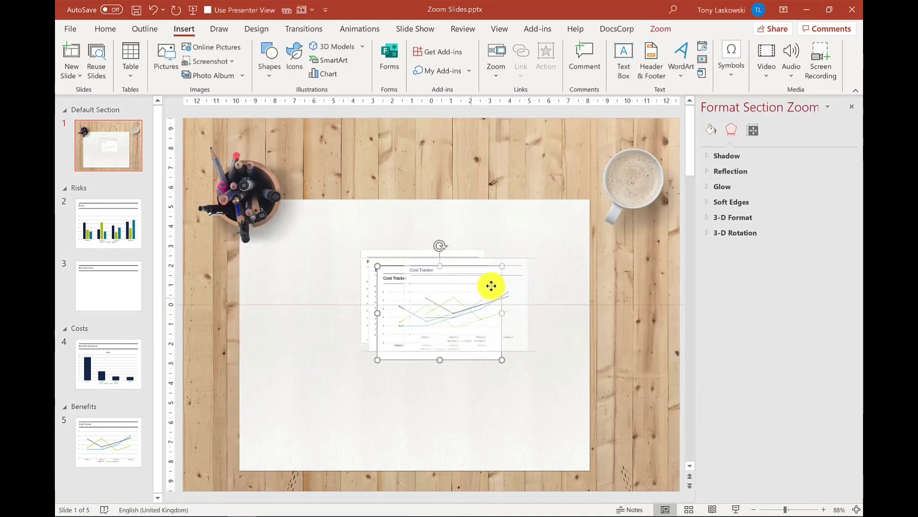
Move the Cost Tracker zoom to the paper's upper right and give the Risks zoom a transparent background.
{"action": "left_click_drag", "start_coordinate": [509, 270], "coordinate": [512, 260]}
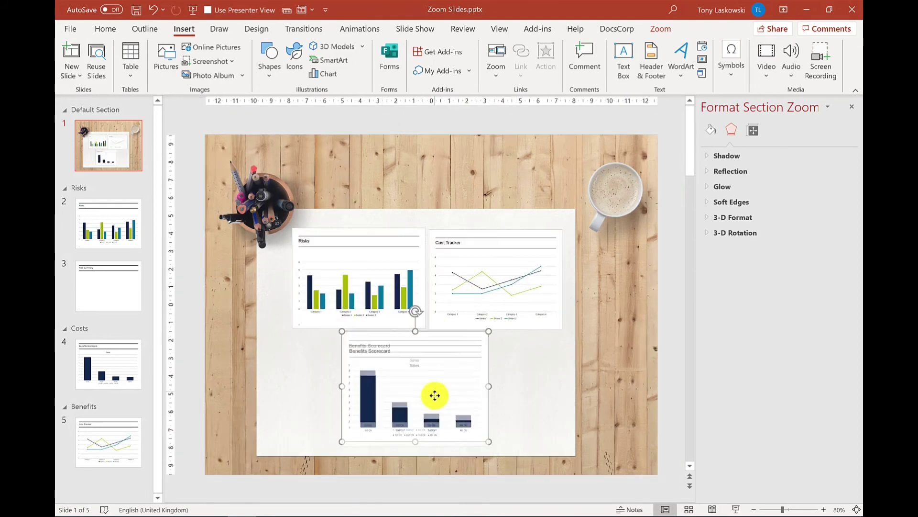
{"action": "left_click", "coordinate": [523, 382]}
{"action": "left_click", "coordinate": [400, 297]}
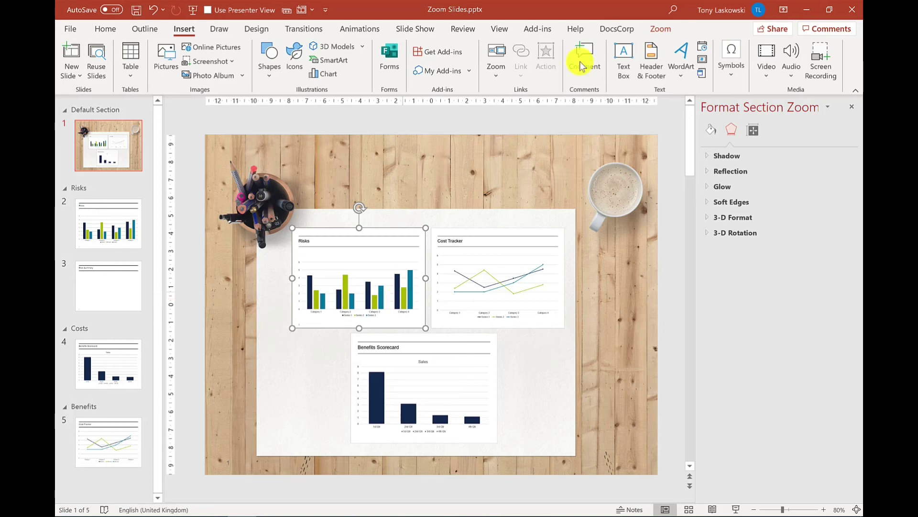
{"action": "left_click", "coordinate": [659, 34]}
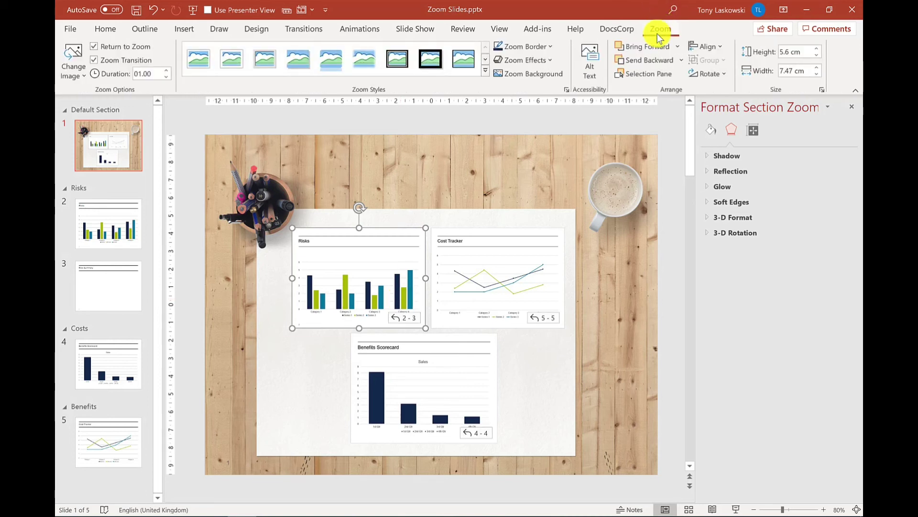
{"action": "left_click", "coordinate": [525, 78]}
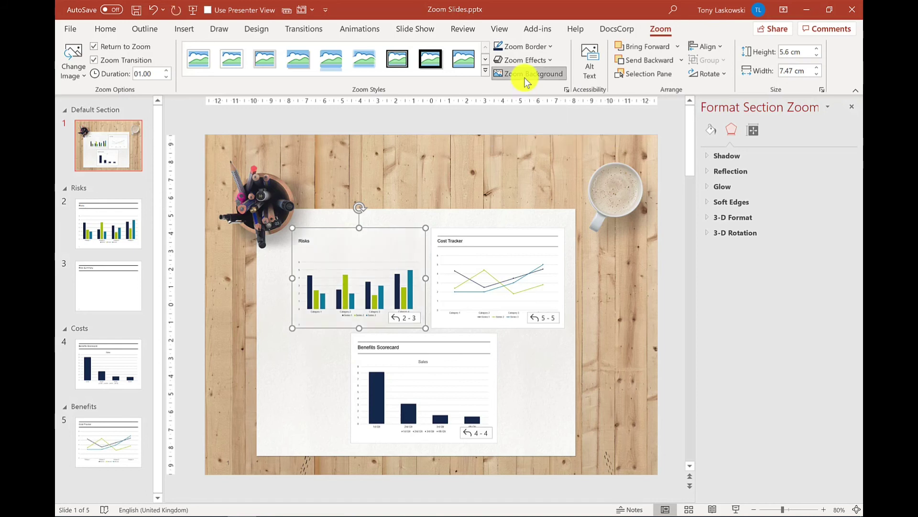
{"action": "left_click", "coordinate": [317, 337]}
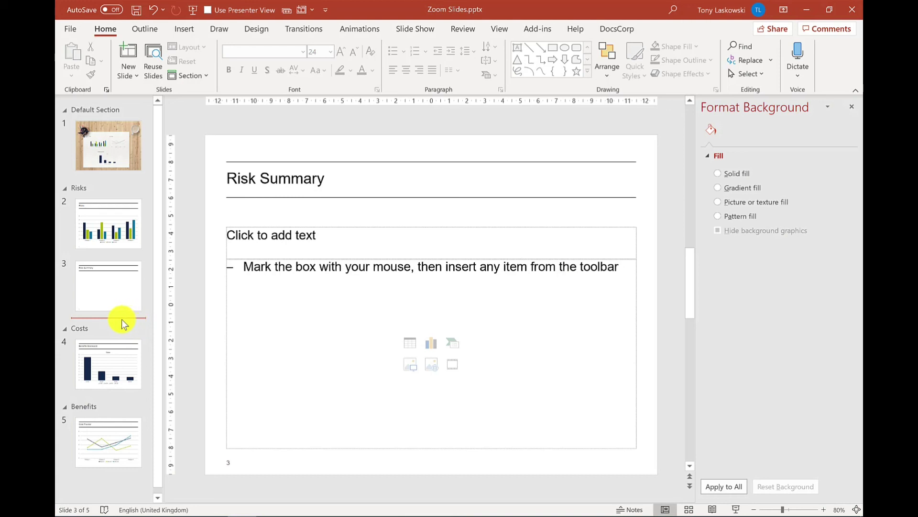
Insert a new slide after Risk Summary titled 'Feedback'.
{"action": "right_click", "coordinate": [121, 319]}
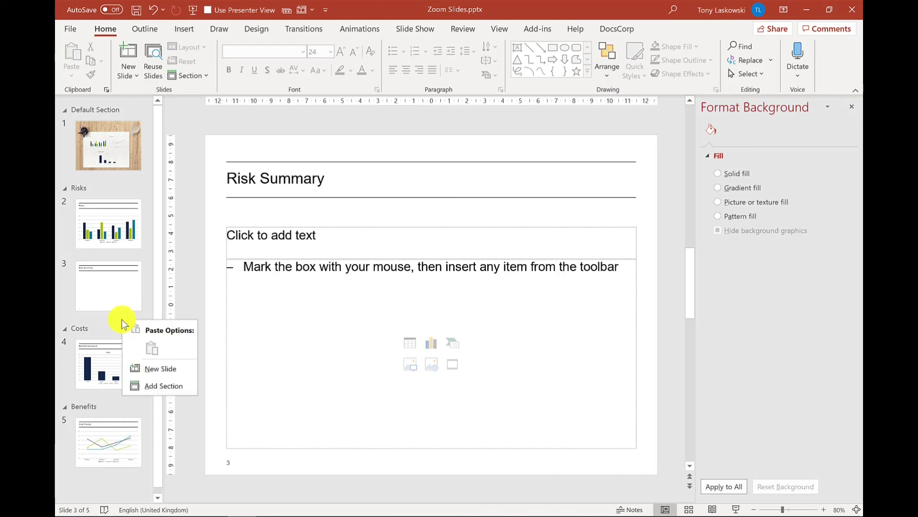
{"action": "left_click", "coordinate": [186, 371]}
{"action": "left_click", "coordinate": [269, 181]}
{"action": "type", "text": "Feedback"}
Rotate the title slide's Cost Tracker zoom about 27° clockwise and nudge it slightly right and down.
{"action": "left_click", "coordinate": [108, 145]}
{"action": "left_click", "coordinate": [503, 281]}
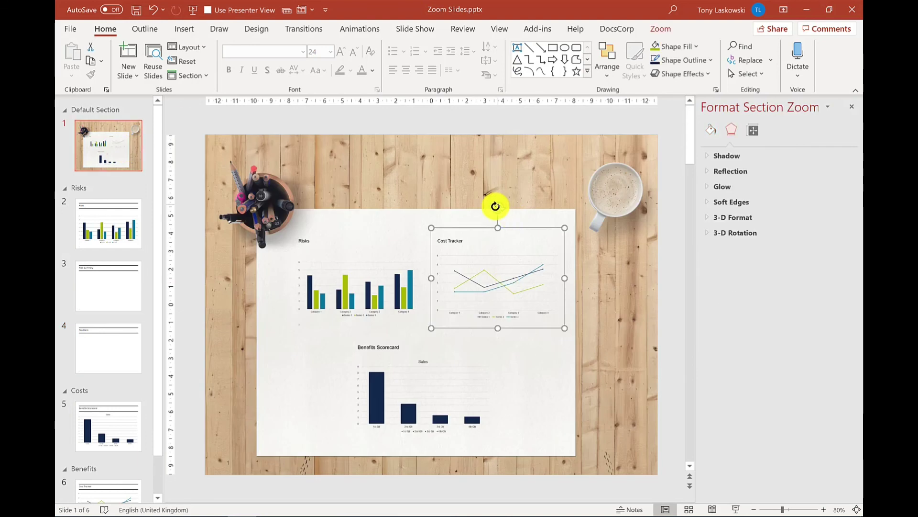
{"action": "left_click_drag", "start_coordinate": [495, 206], "coordinate": [529, 215]}
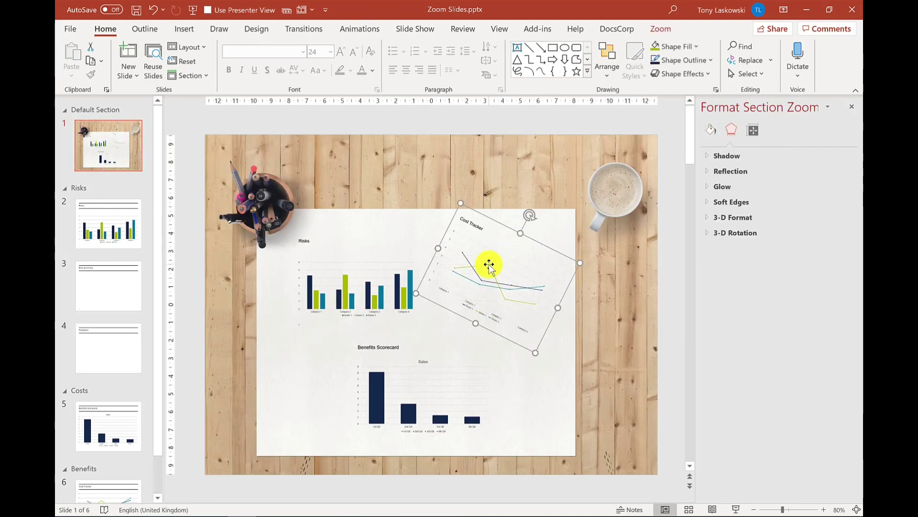
{"action": "left_click_drag", "start_coordinate": [489, 264], "coordinate": [498, 272]}
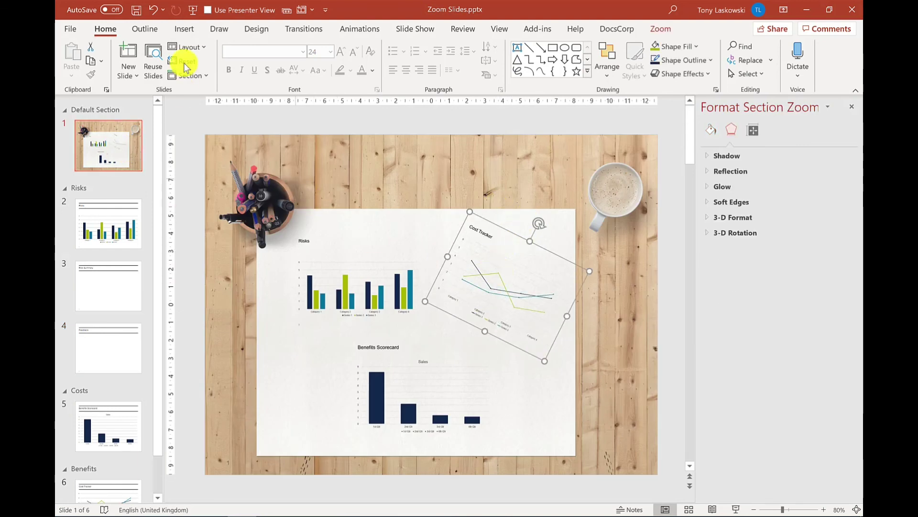